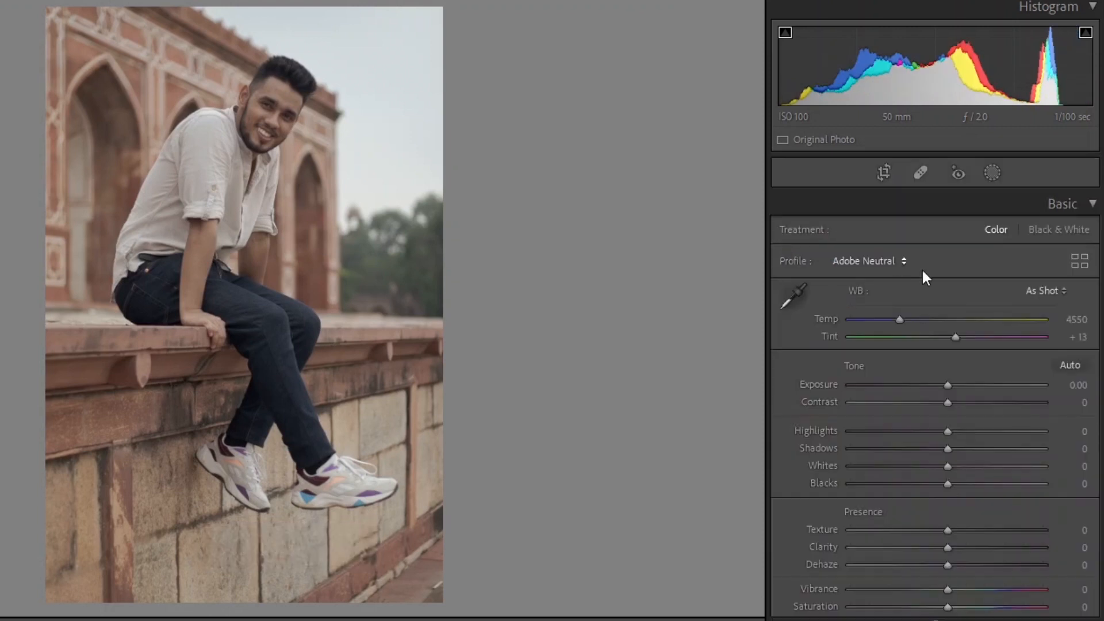
Step: Set the camera profile to Adobe Neutral
click(873, 258)
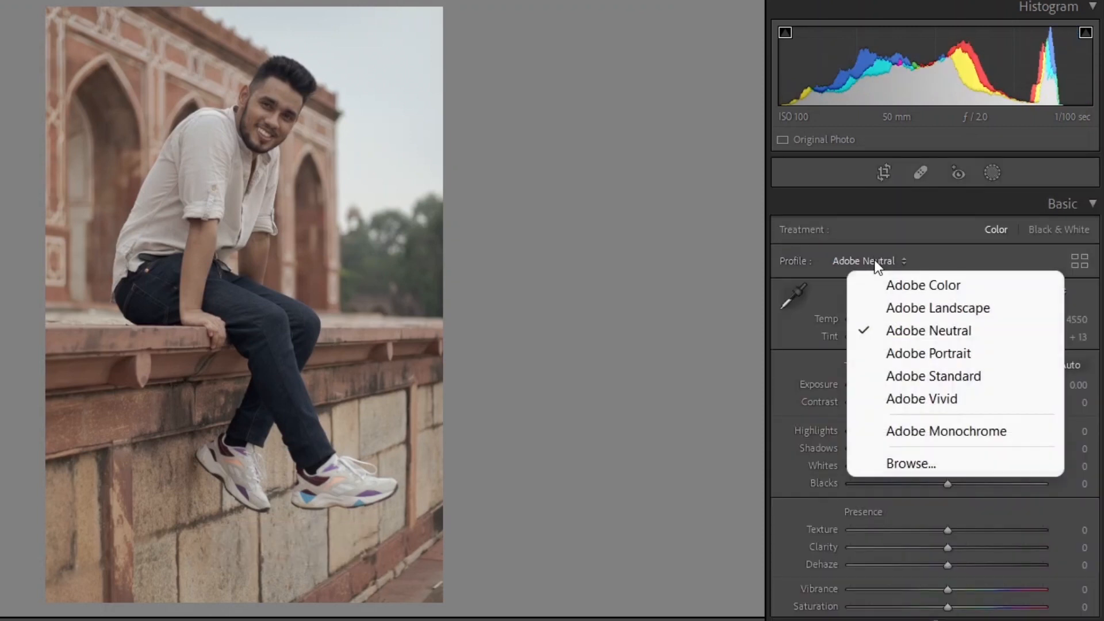
click(929, 331)
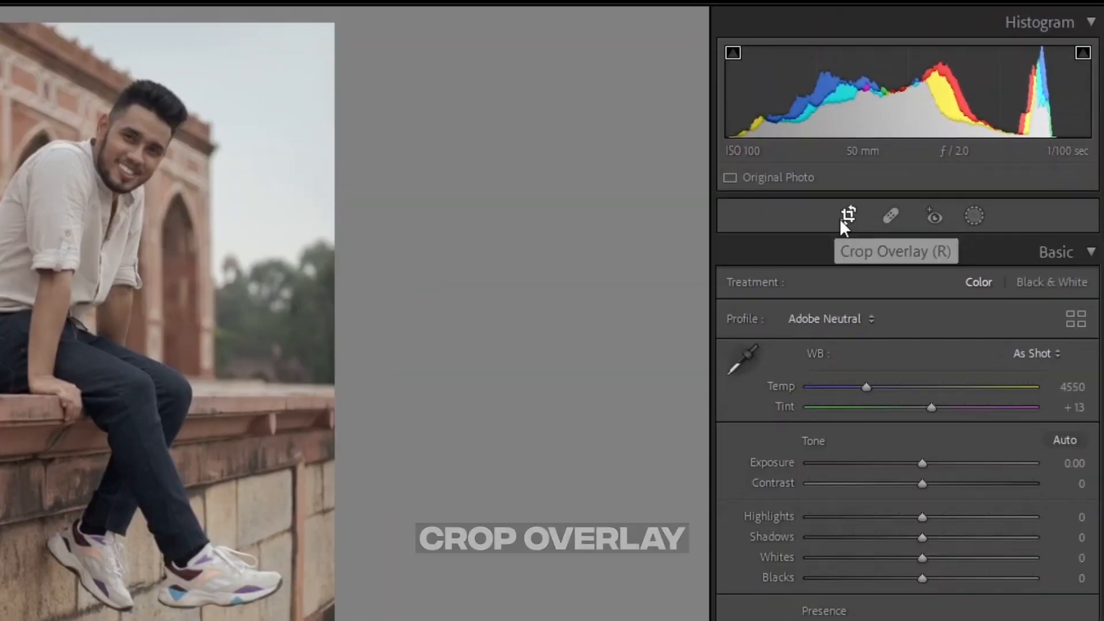
Step: Crop the photo to a 4 x 5 aspect ratio and apply the crop
click(840, 220)
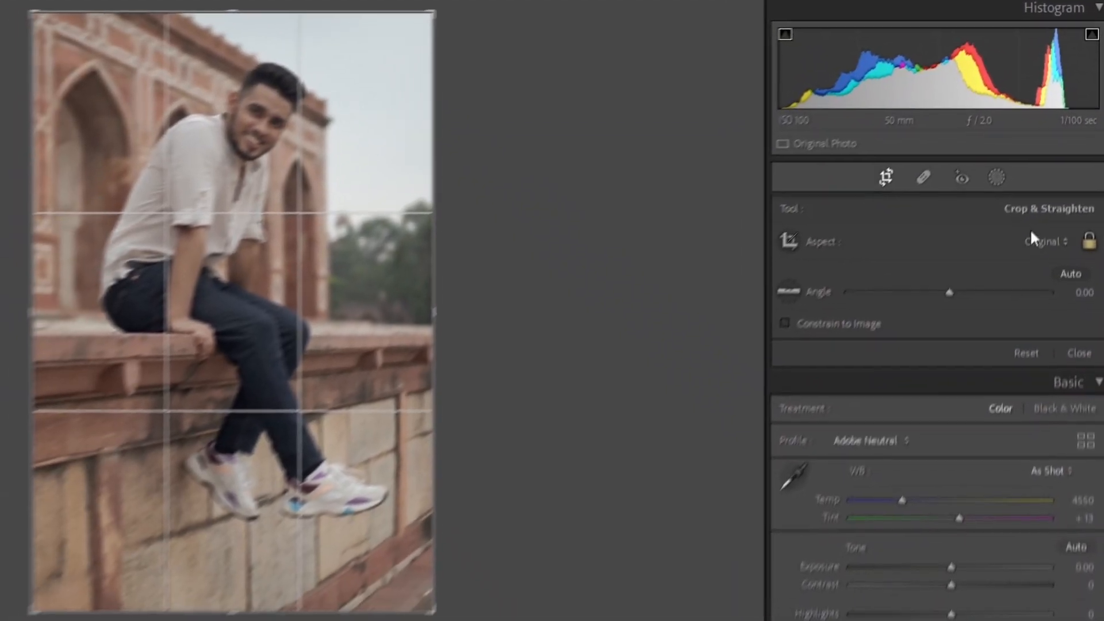
click(1028, 289)
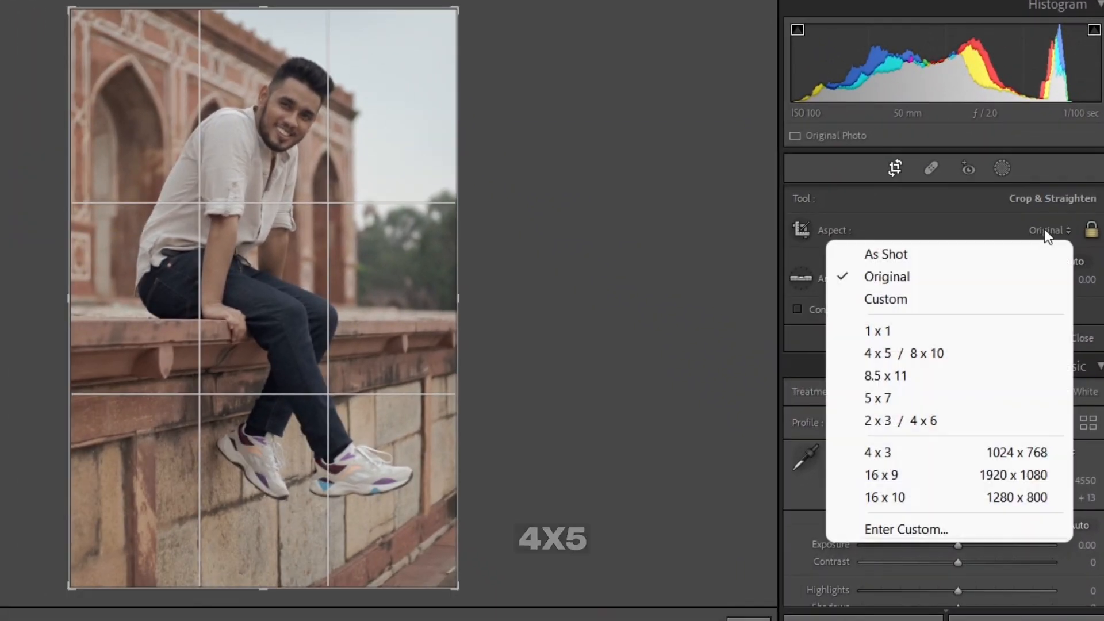
click(950, 355)
drag(234, 246, 246, 266)
key(Return)
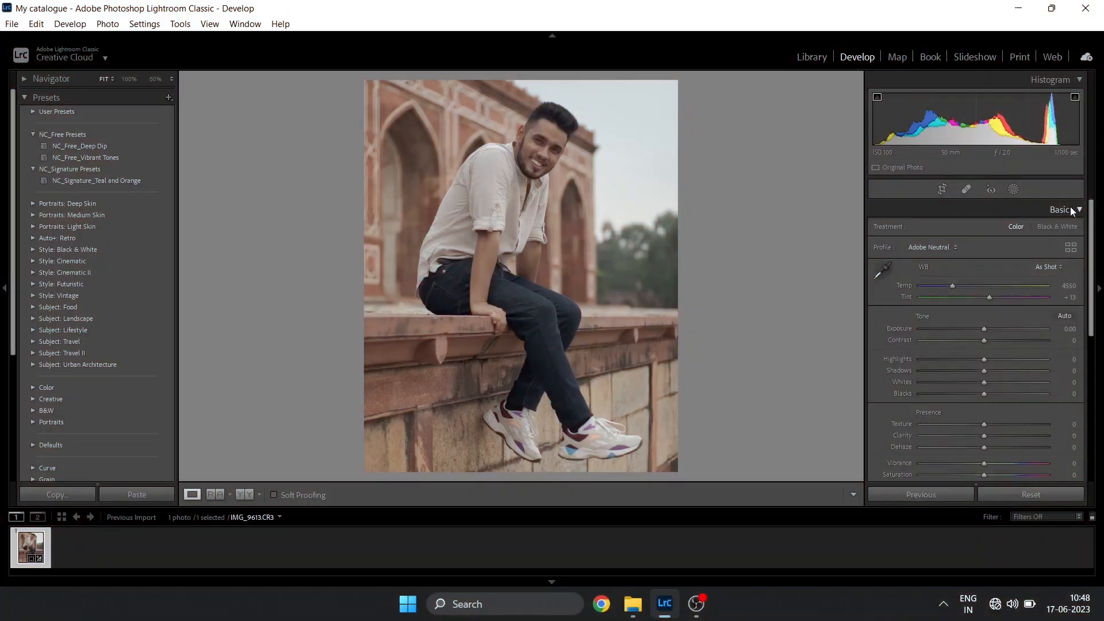
Step: Turn on Remove Chromatic Aberration and Enable Profile Corrections in Lens Corrections
click(1071, 207)
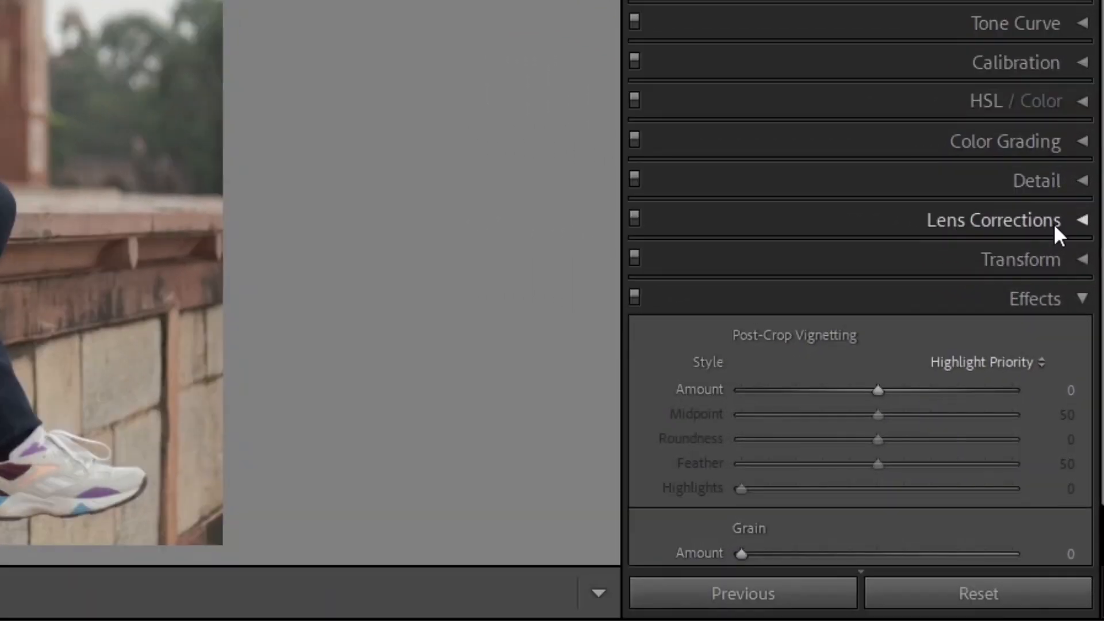
click(1064, 307)
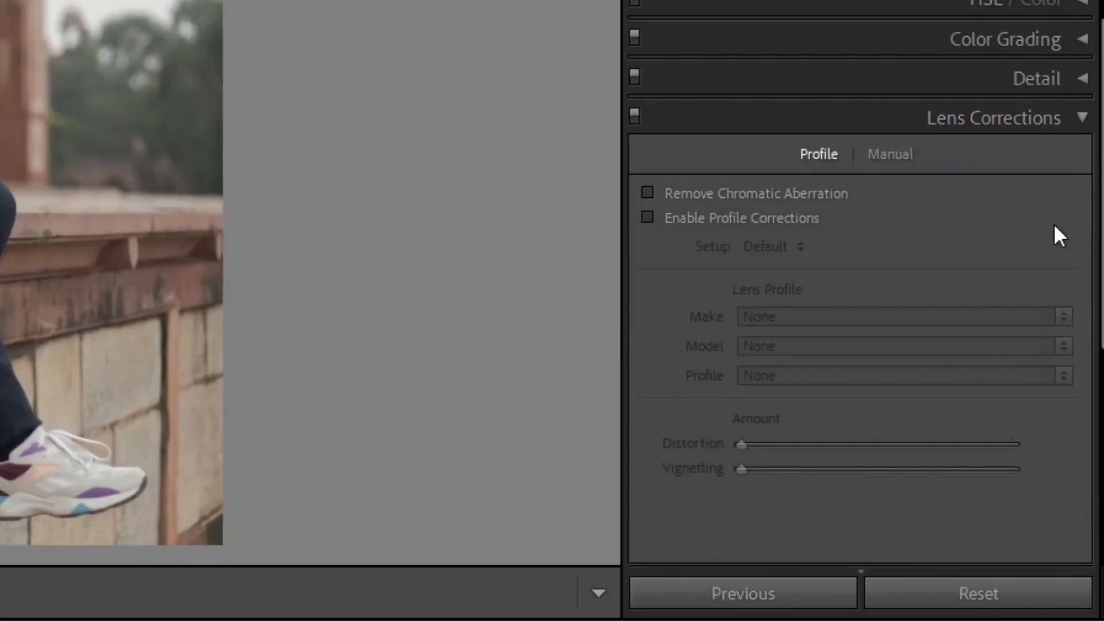
click(641, 191)
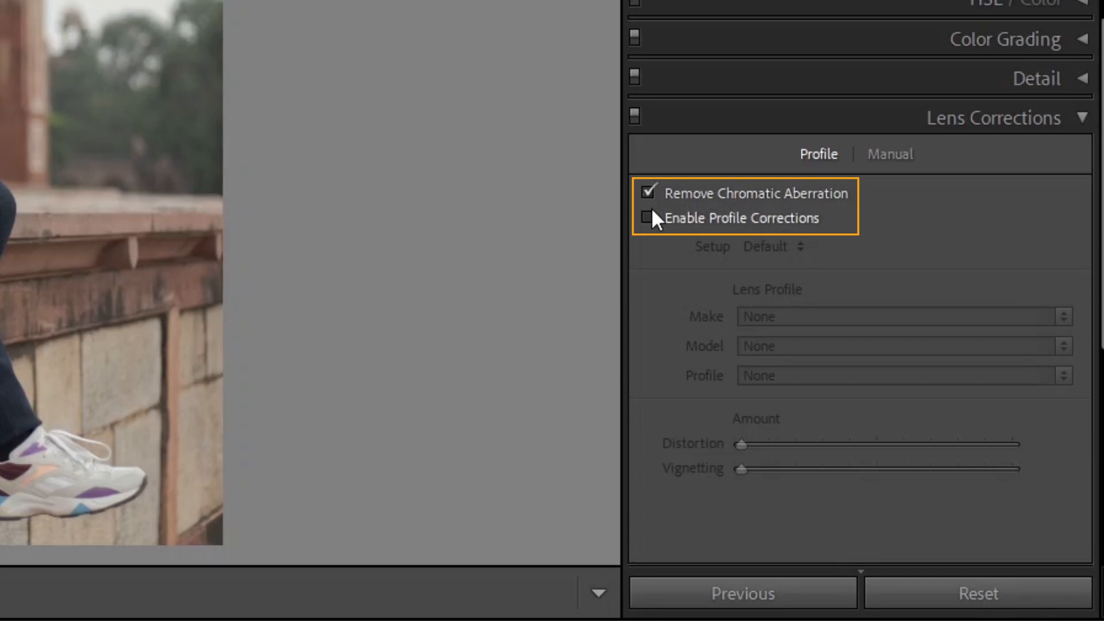
click(651, 212)
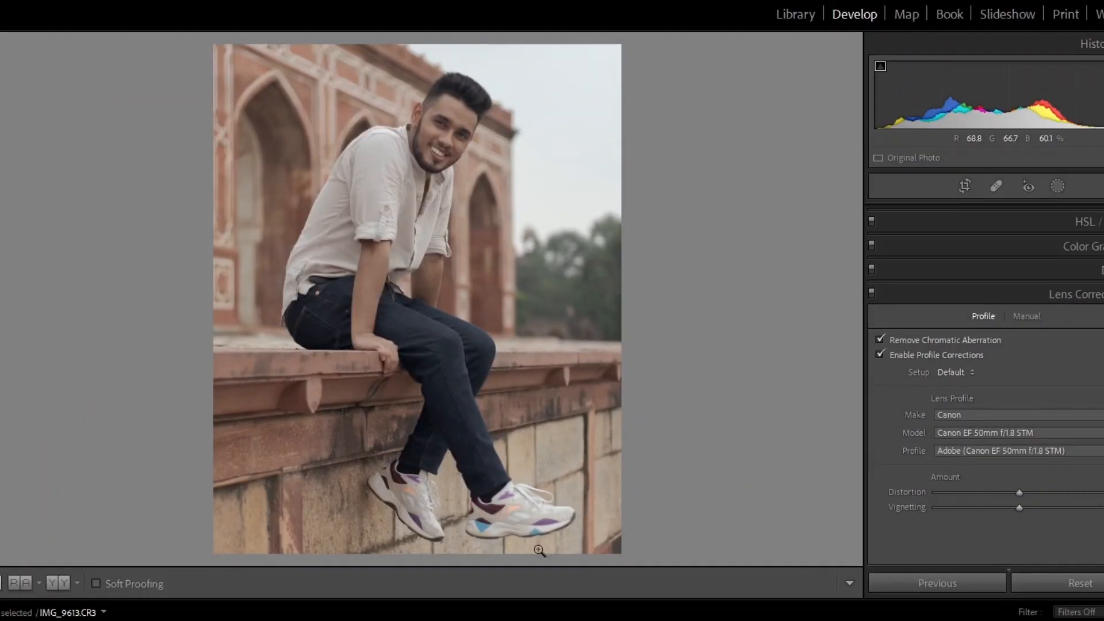
click(870, 291)
click(870, 291)
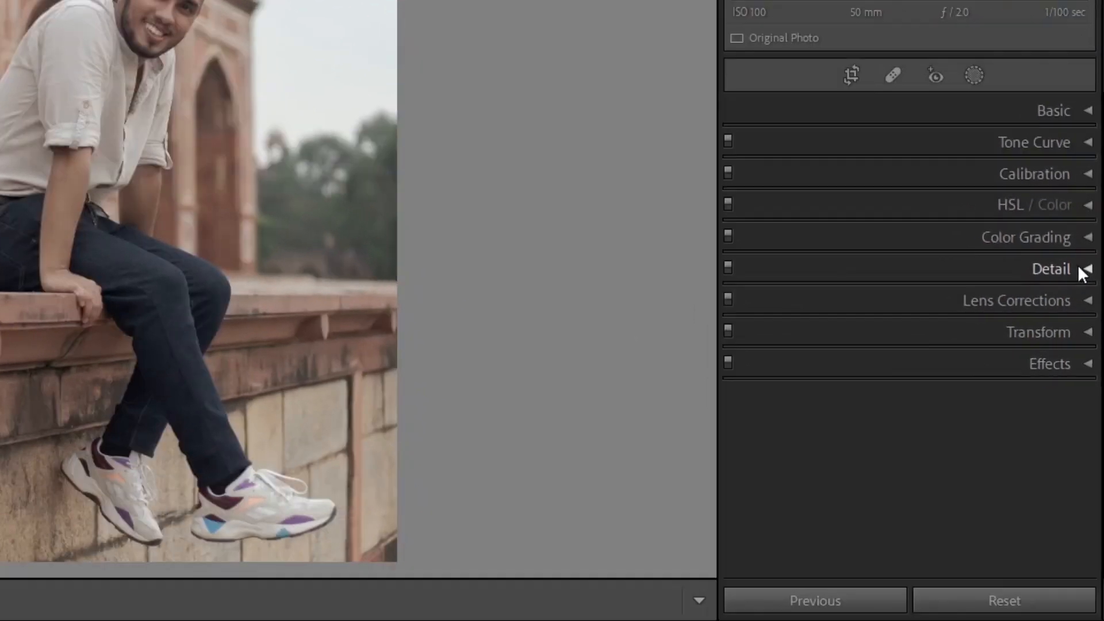
Step: Set the sharpening Masking to 86 in the Detail panel
click(1076, 299)
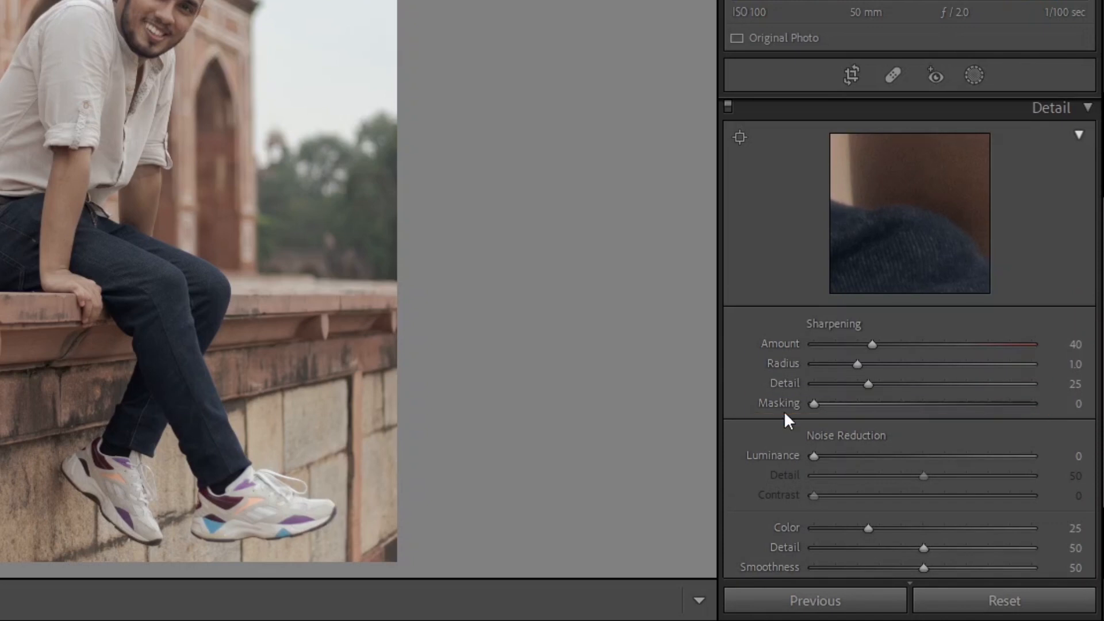
drag(784, 411, 931, 426)
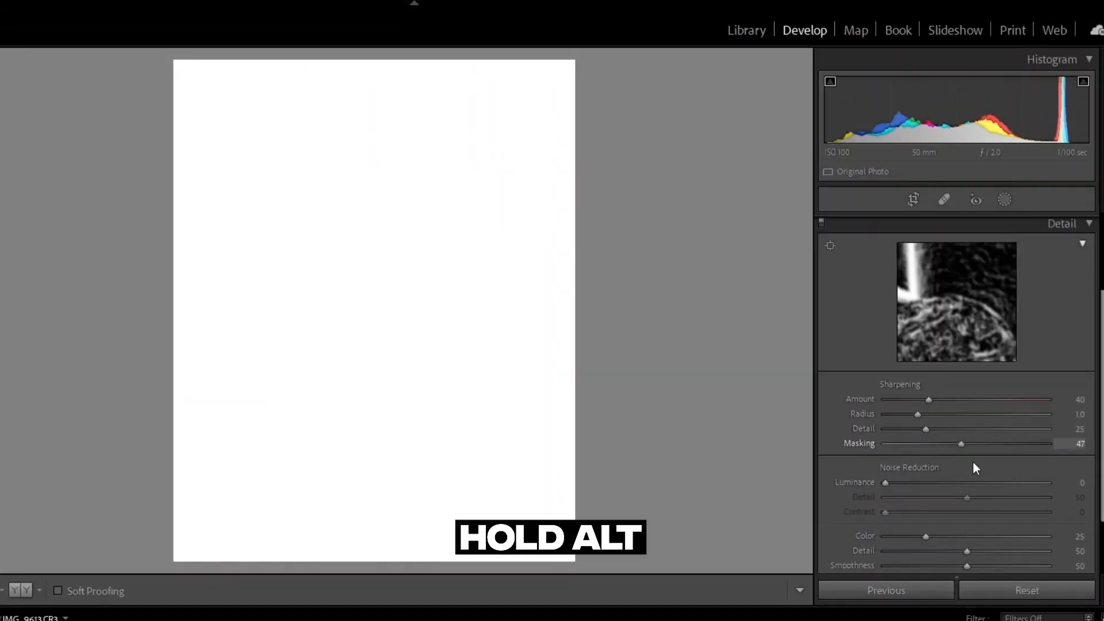
drag(973, 463, 1026, 464)
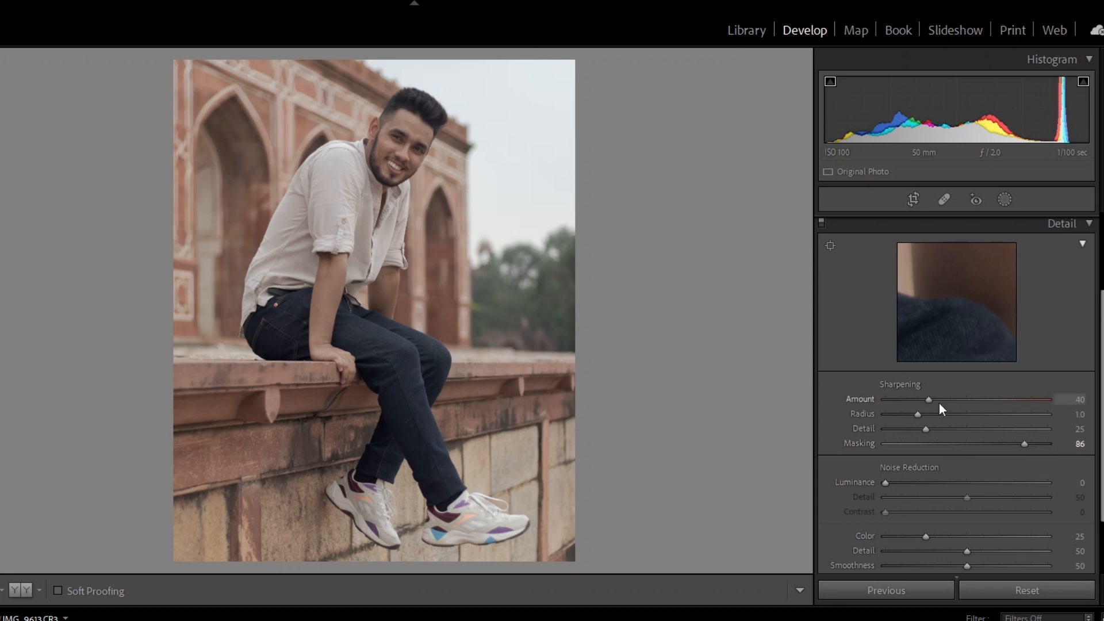
drag(938, 401, 940, 401)
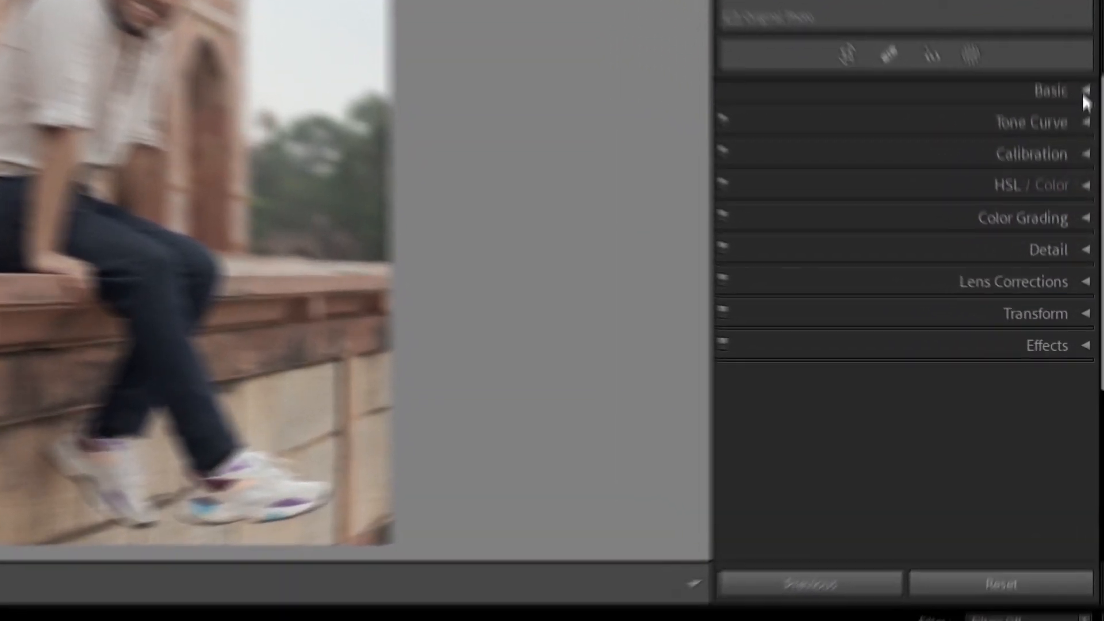
Step: Try extreme Blacks and Exposure values in the Basic panel, then reset both sliders to 0
click(1078, 211)
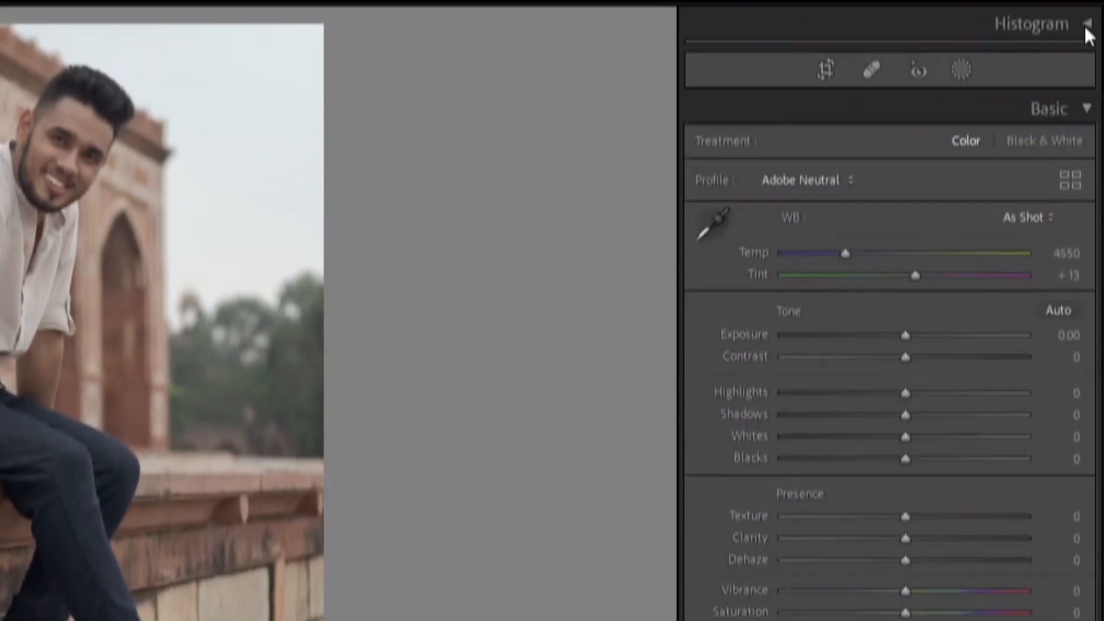
click(1085, 28)
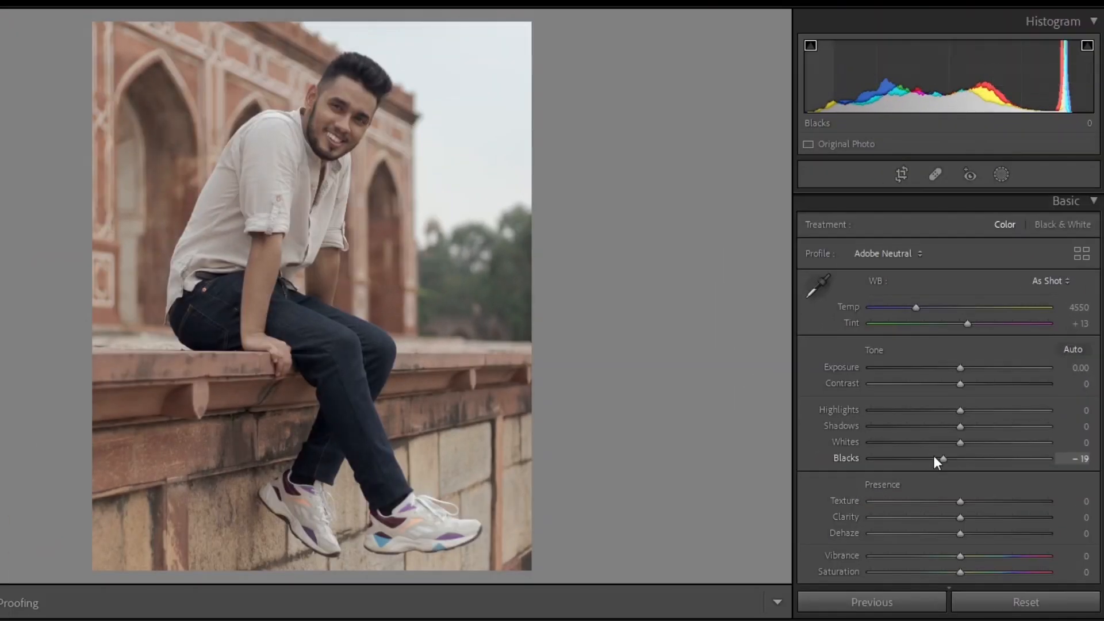
drag(934, 459, 881, 458)
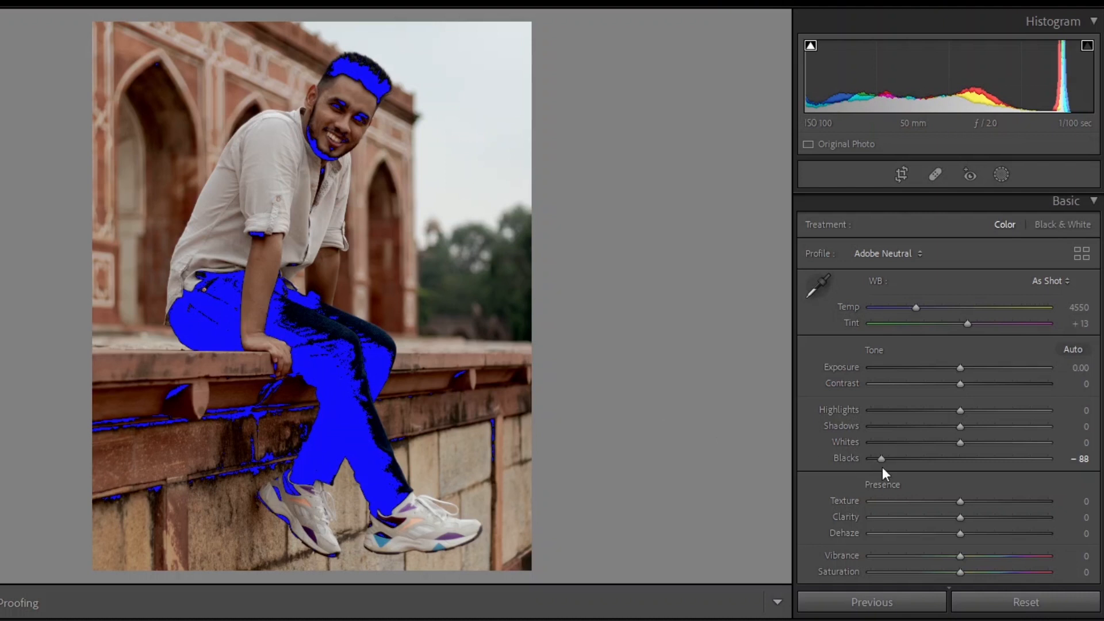
double_click(904, 460)
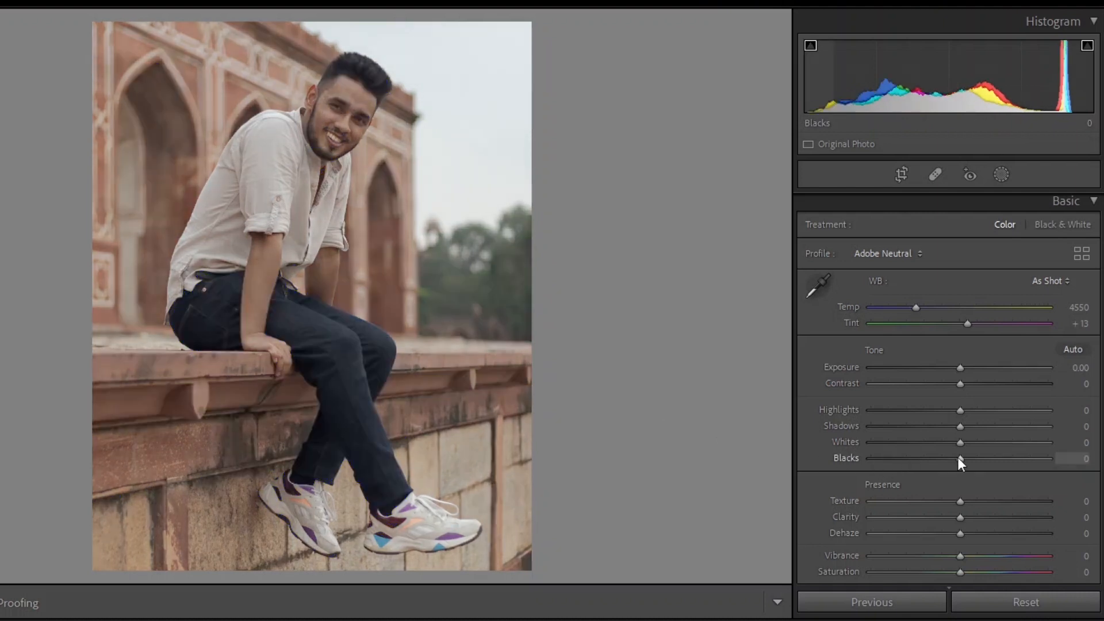
drag(977, 440, 1019, 445)
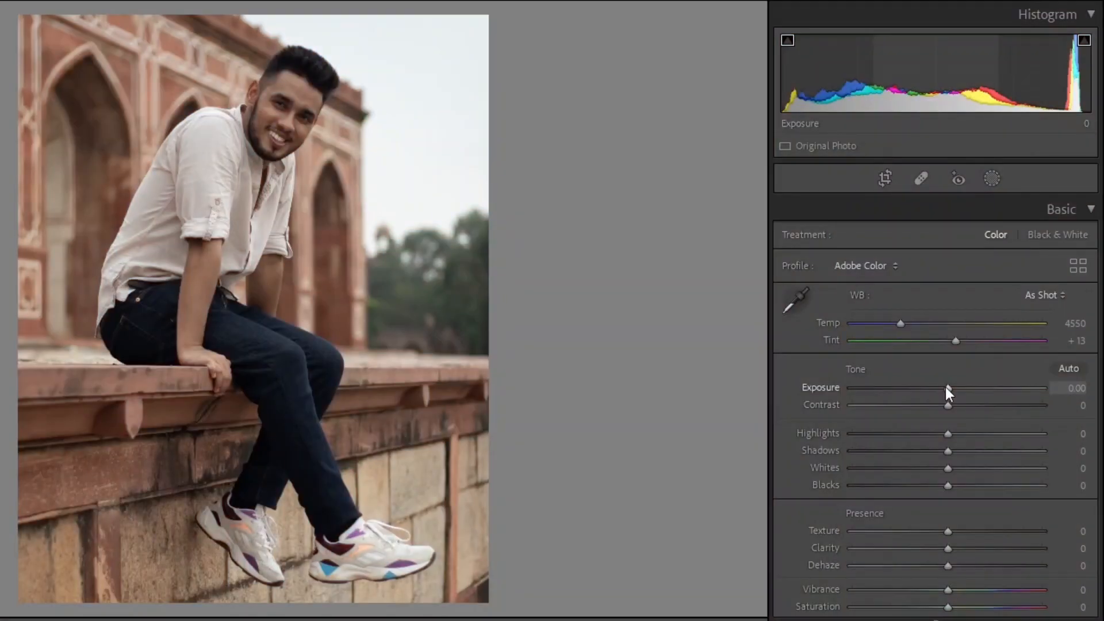
drag(947, 389, 1006, 407)
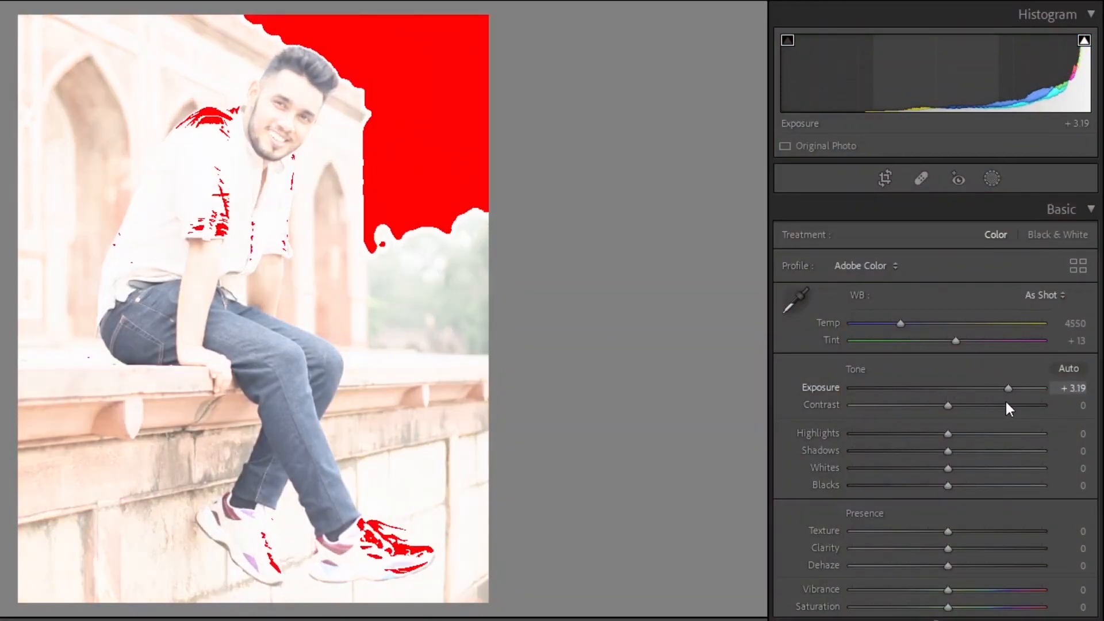
double_click(814, 381)
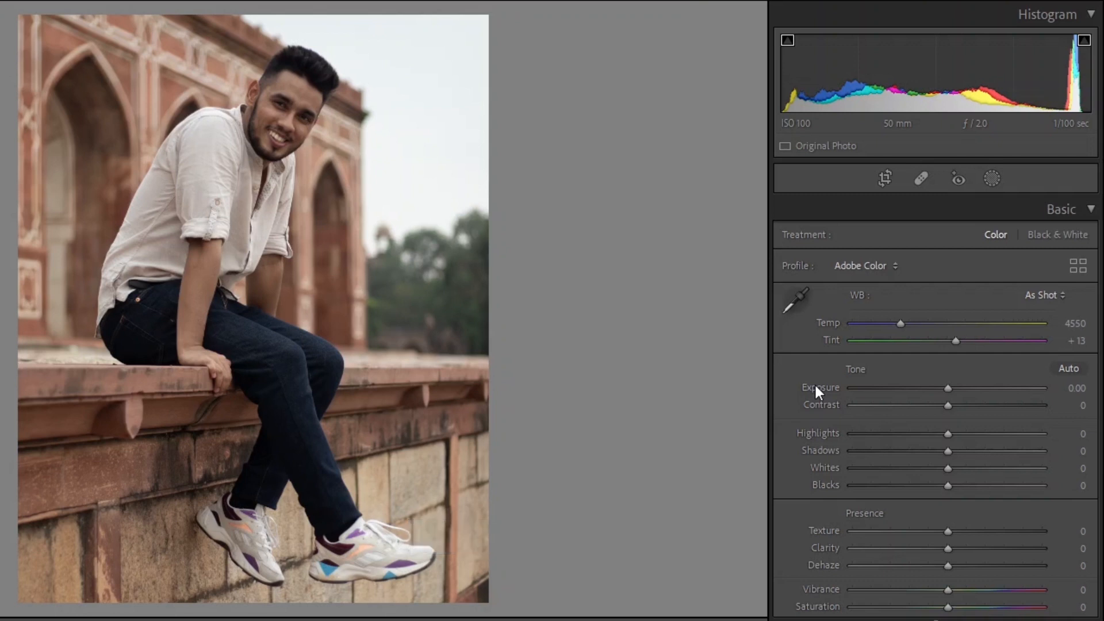
Step: Set Exposure to +0.75, Highlights to -12, Shadows to -24, Whites to +21 and Blacks to -10
drag(947, 389, 966, 389)
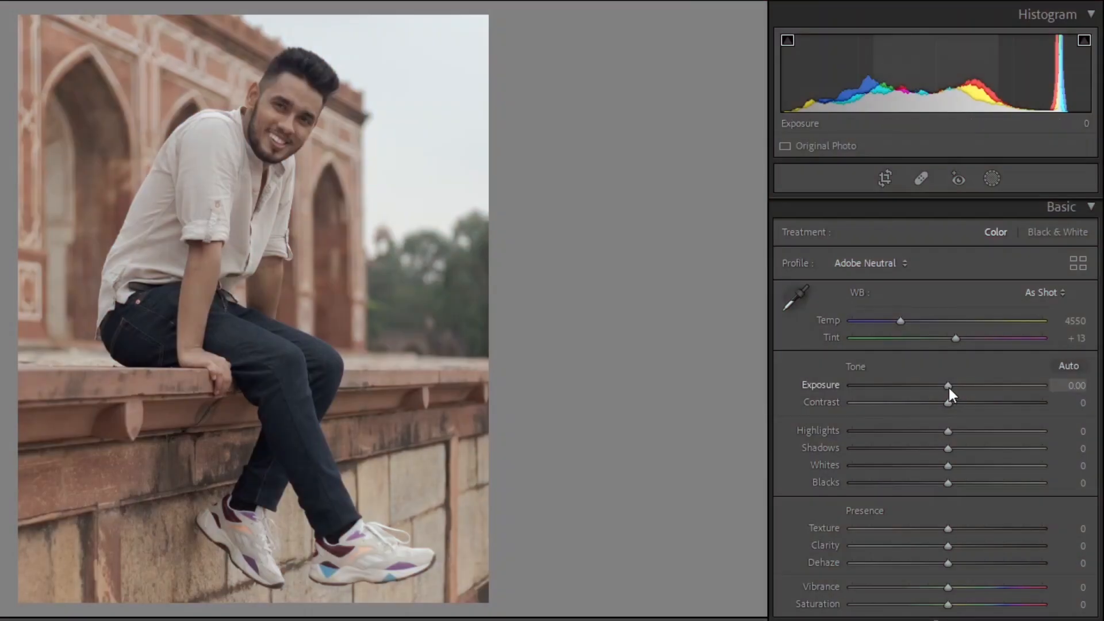
drag(948, 387, 961, 389)
drag(947, 431, 940, 485)
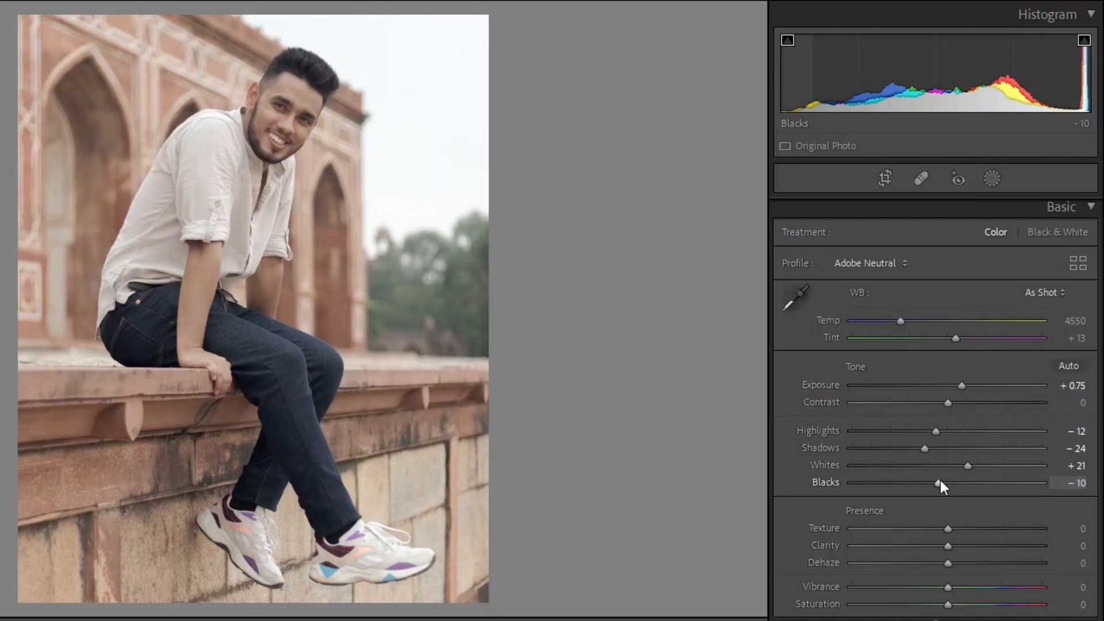
Step: Set Texture and Clarity to +20 each
drag(947, 527, 965, 522)
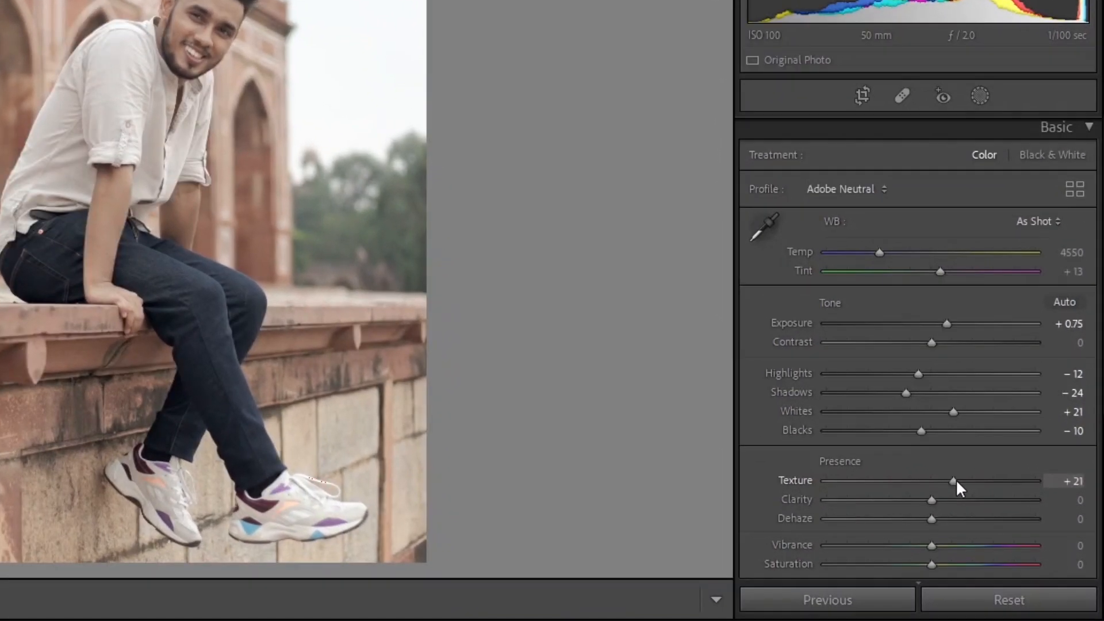
drag(955, 479, 951, 499)
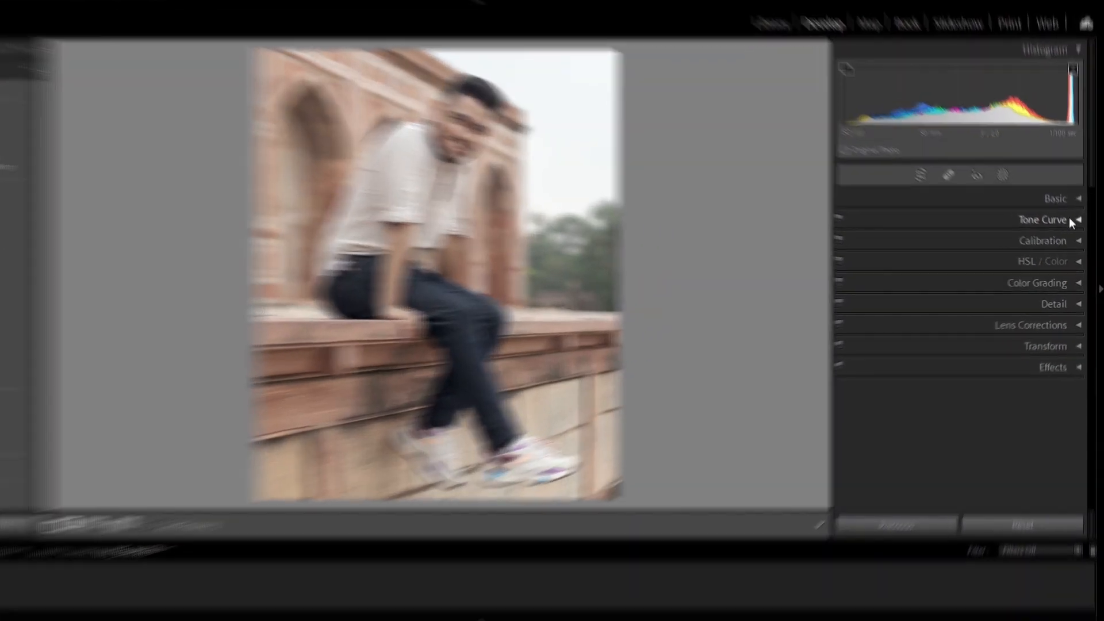
Step: Add highlight, midtone and shadow points on the tone curve
click(1068, 217)
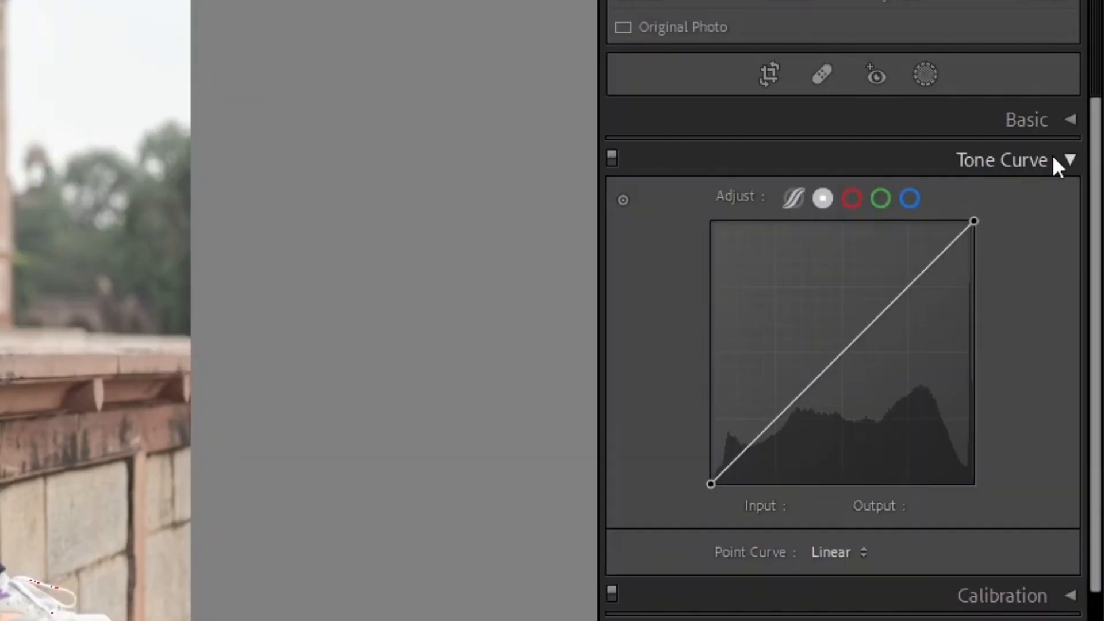
click(907, 289)
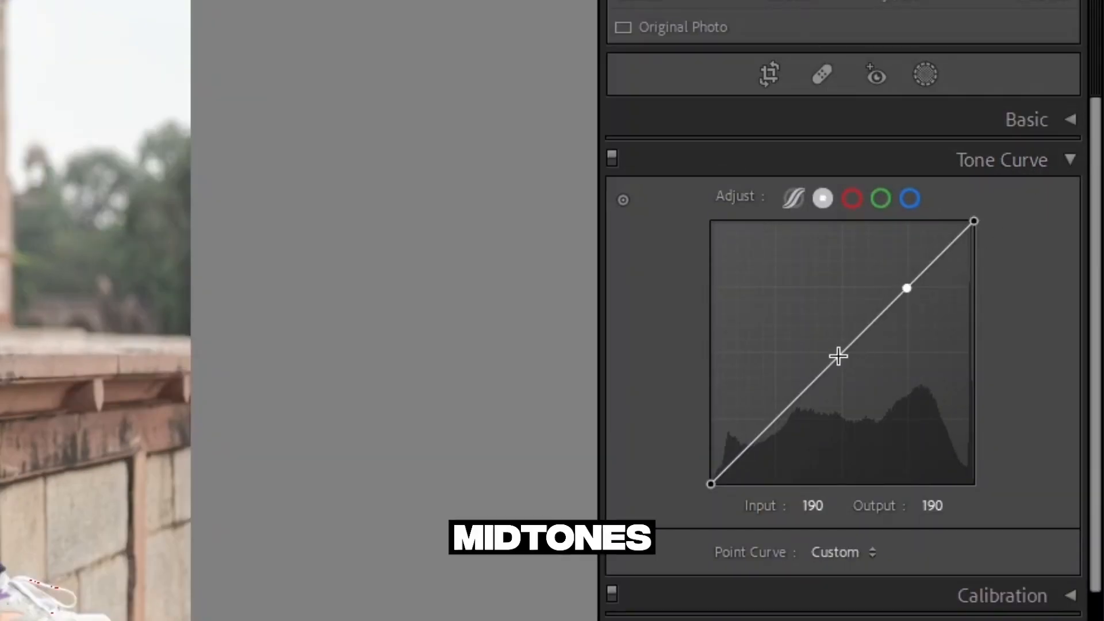
click(838, 356)
click(775, 420)
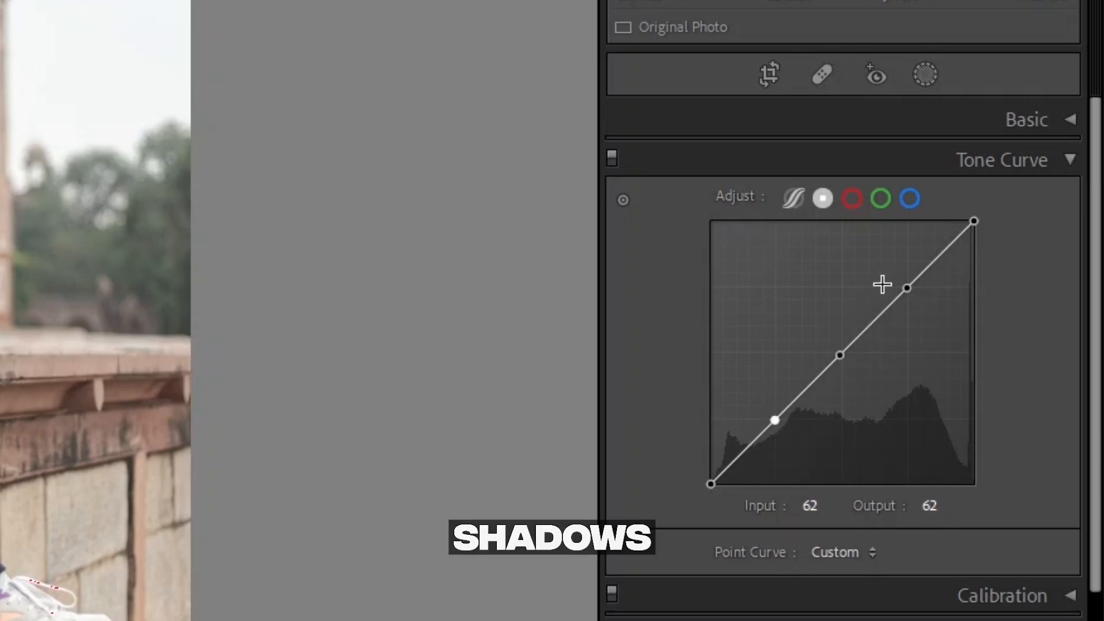
Step: Raise the highlight point, lower the shadow point and lift the black point to form an S-curve
drag(908, 288, 903, 278)
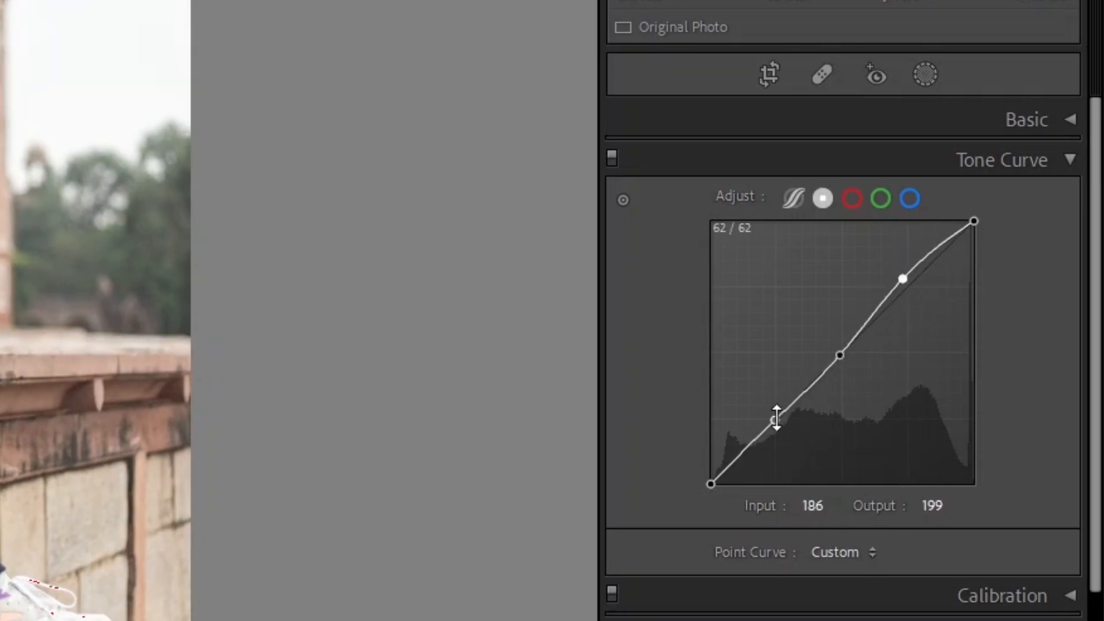
drag(776, 418, 785, 427)
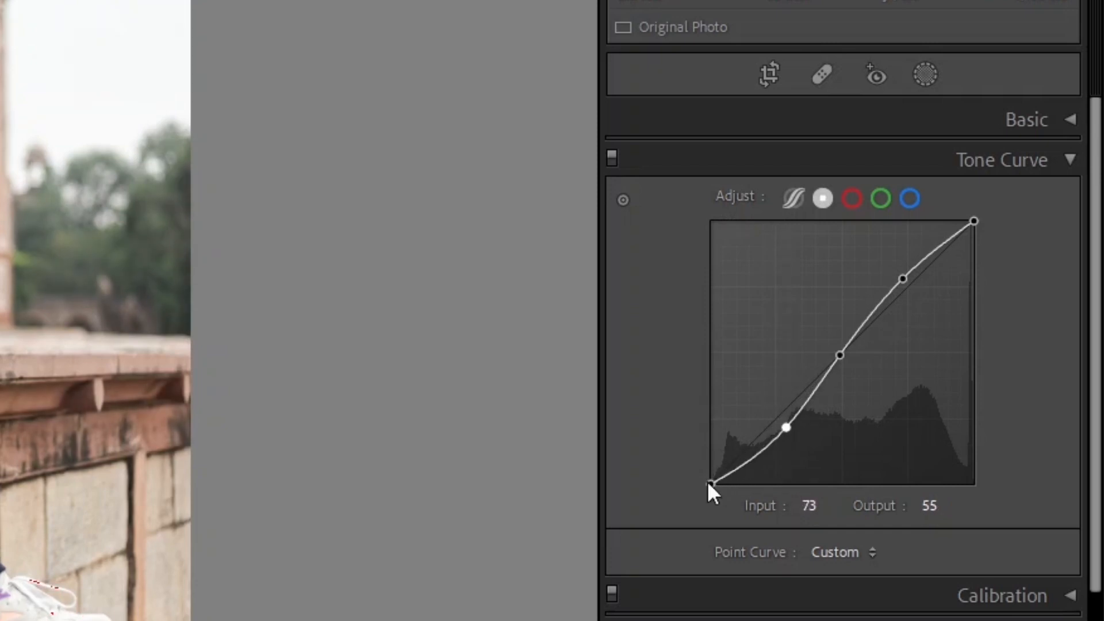
drag(709, 483, 711, 479)
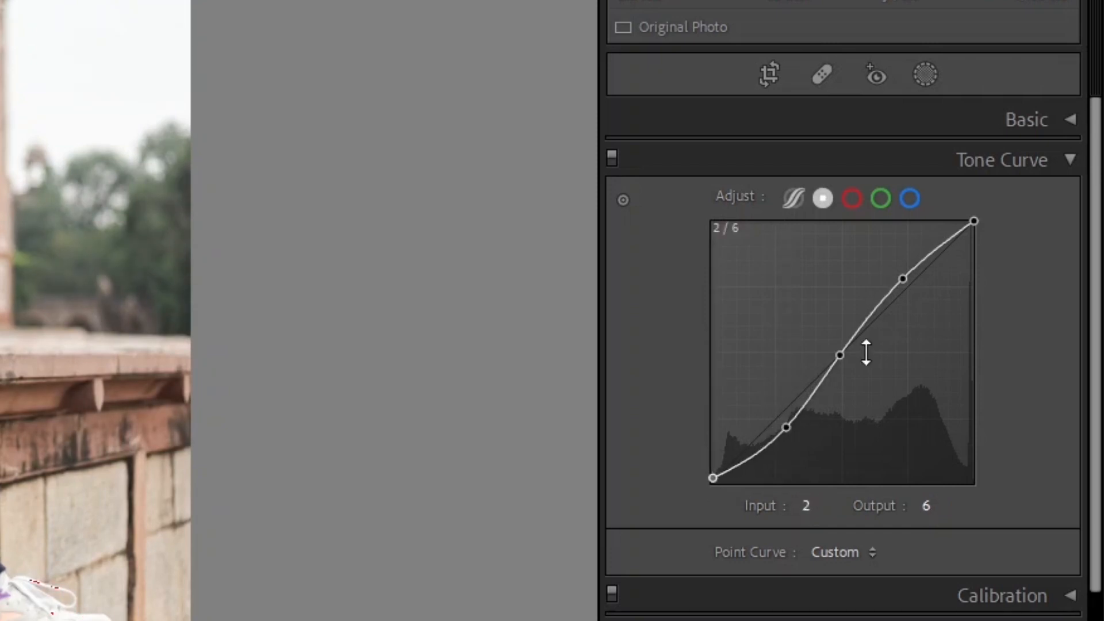
drag(973, 222, 981, 228)
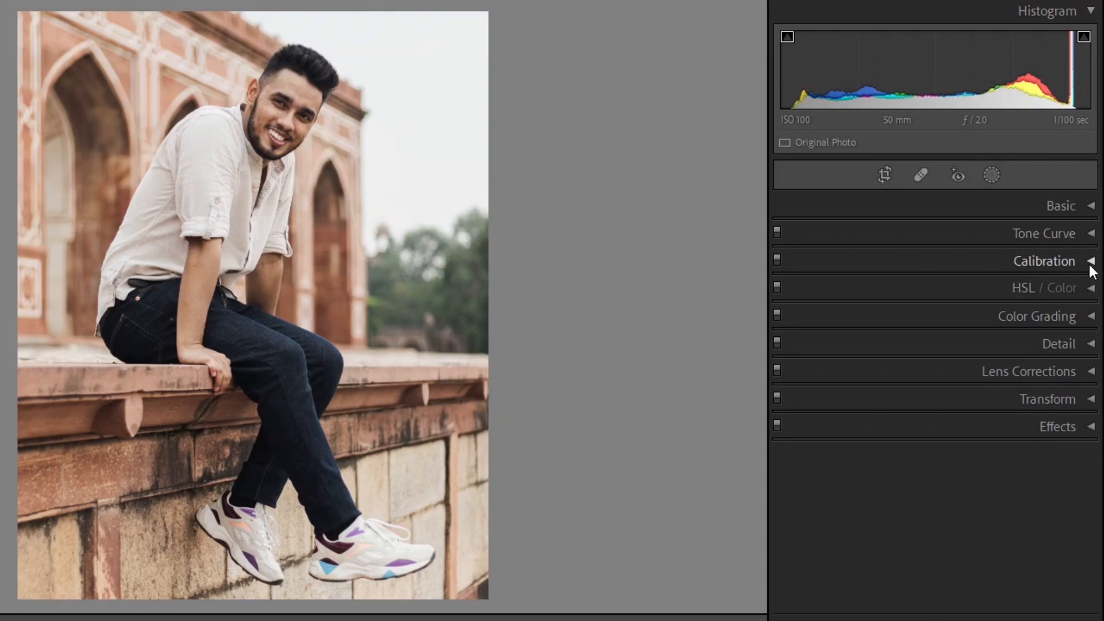
Step: In Calibration, set Red and Green Primary Hue to +10 and Saturation to +19, and lower Blue Primary hue while raising its saturation
click(1084, 263)
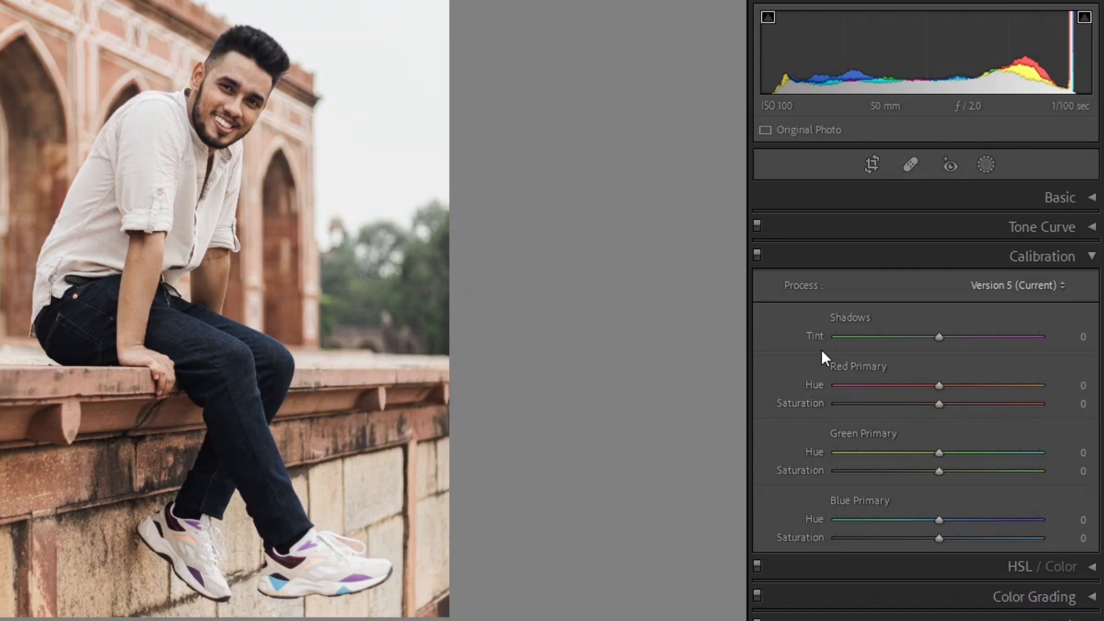
drag(937, 386, 958, 401)
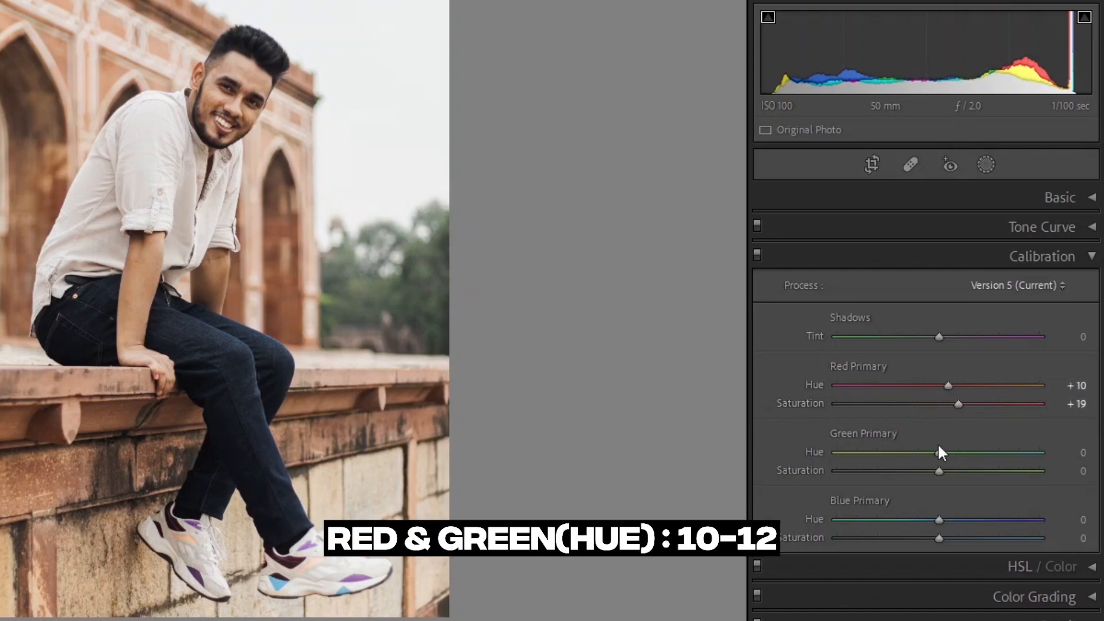
drag(938, 452, 948, 452)
drag(939, 471, 959, 470)
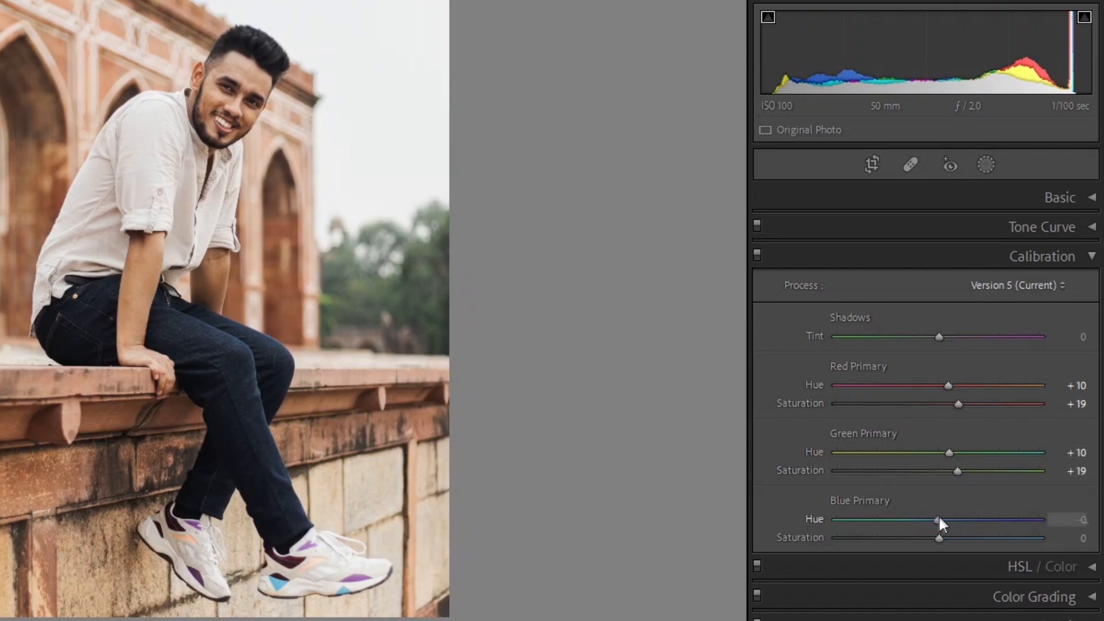
drag(938, 515, 958, 537)
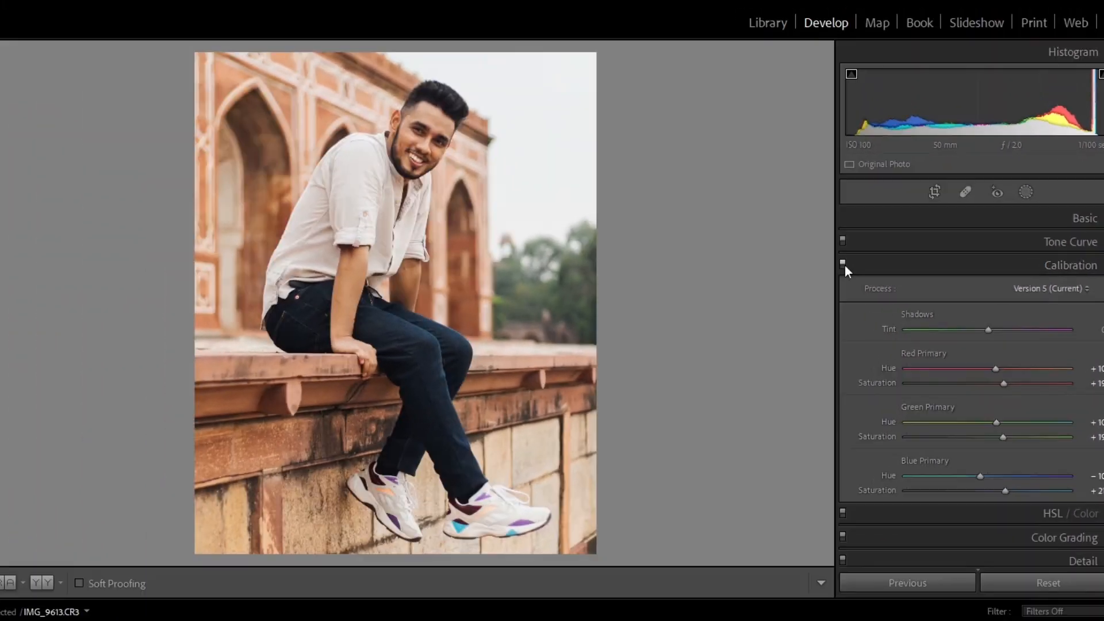
Step: Compare the photo with the Calibration adjustments toggled off and on, then collapse the panel
click(757, 254)
click(843, 264)
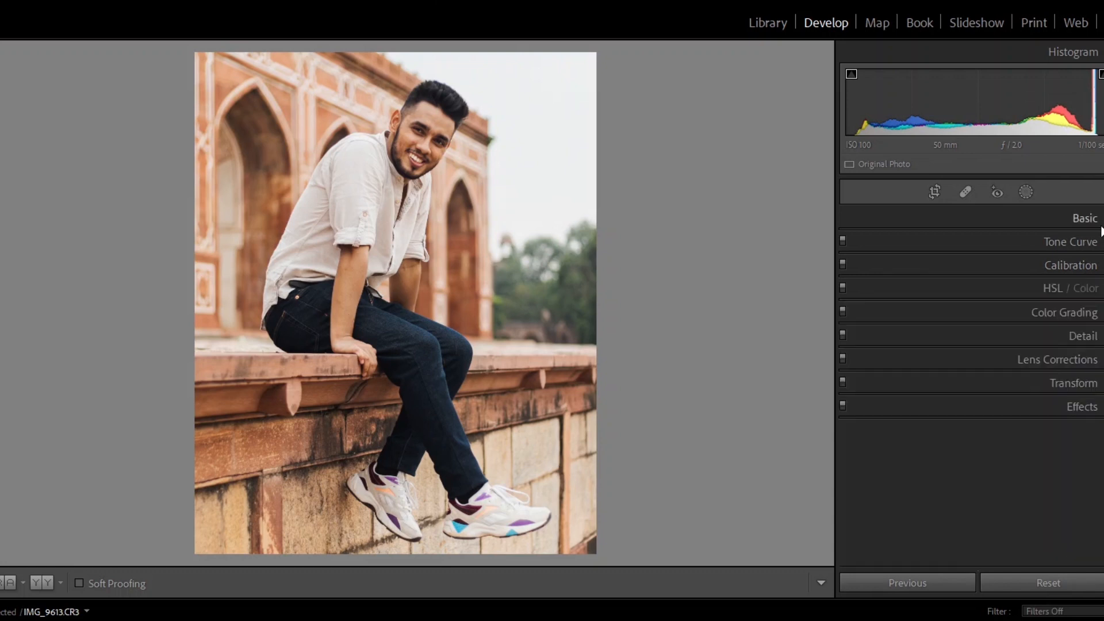
click(1099, 224)
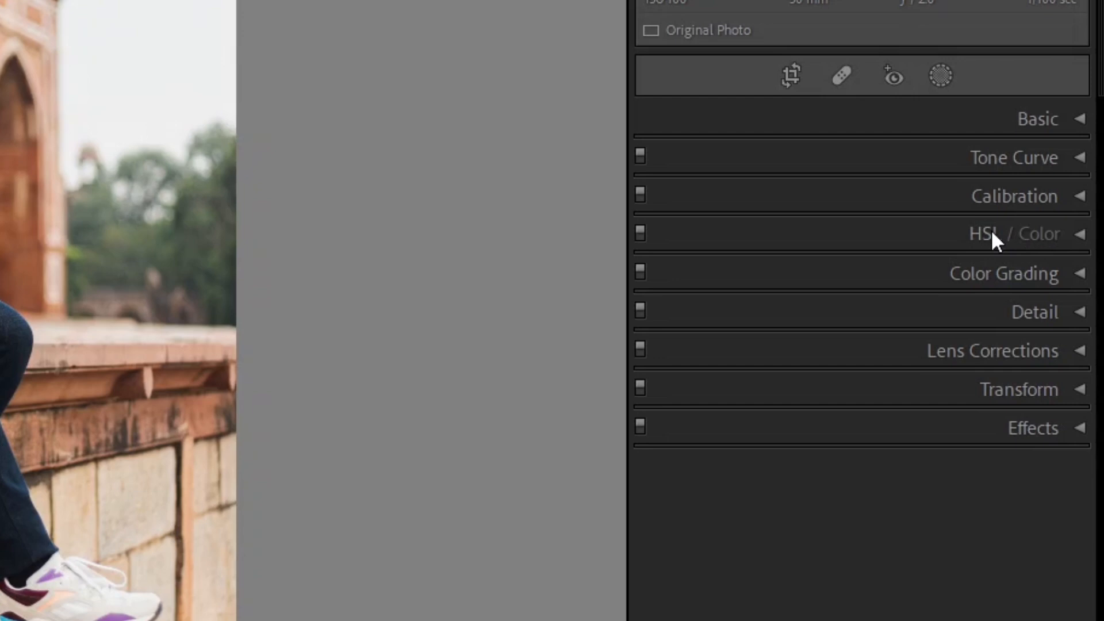
Step: Open the HSL / Color panel and browse its Color view through each colour swatch before returning to HSL view
click(994, 238)
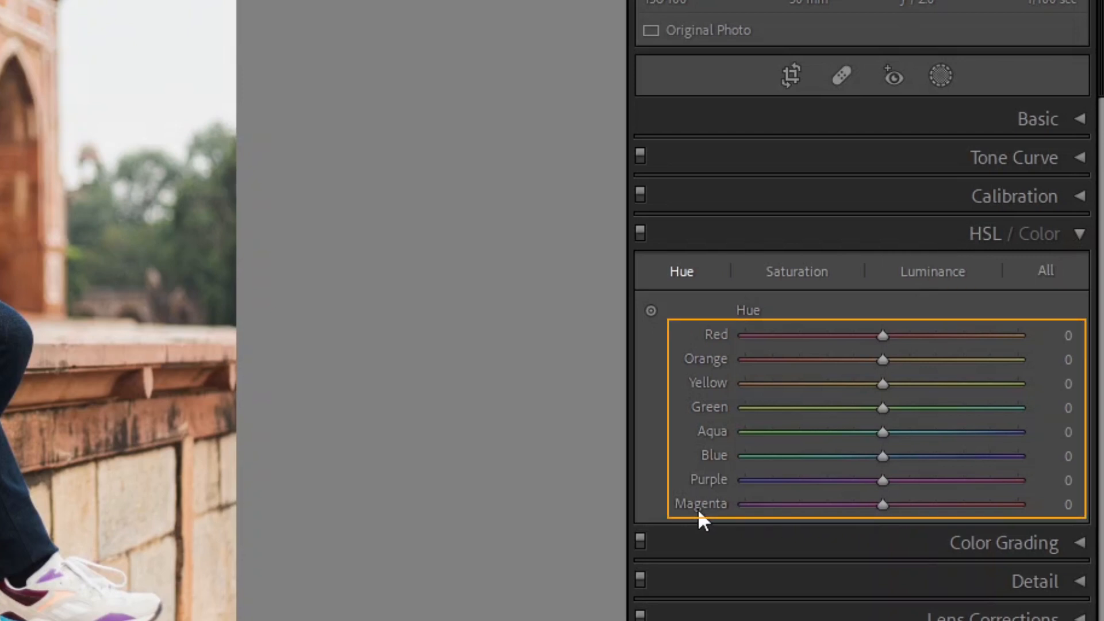
click(1034, 237)
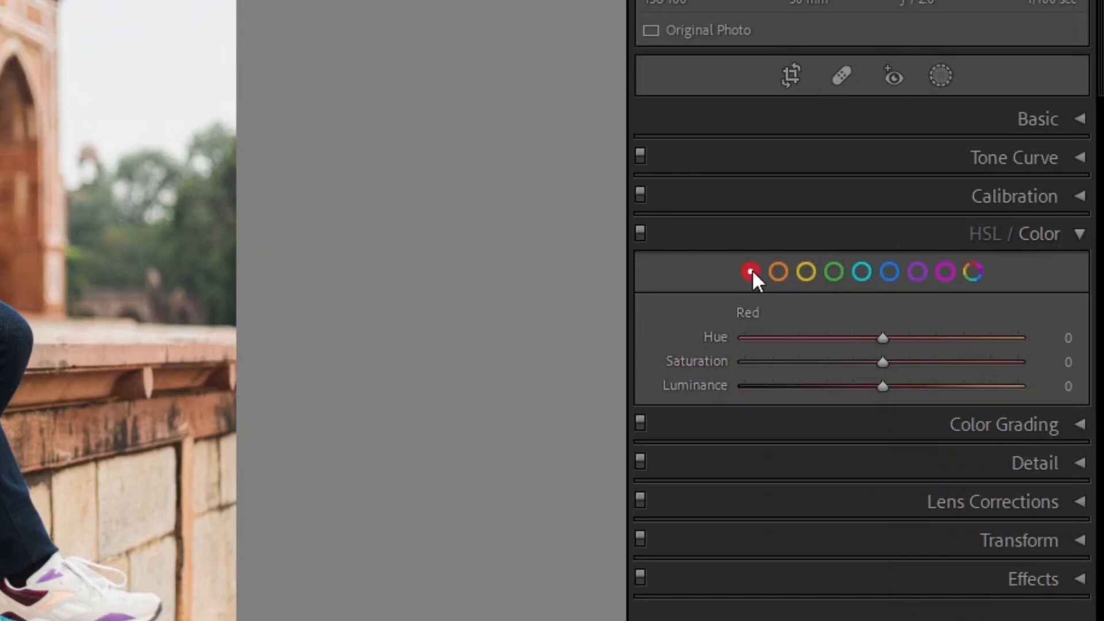
click(777, 271)
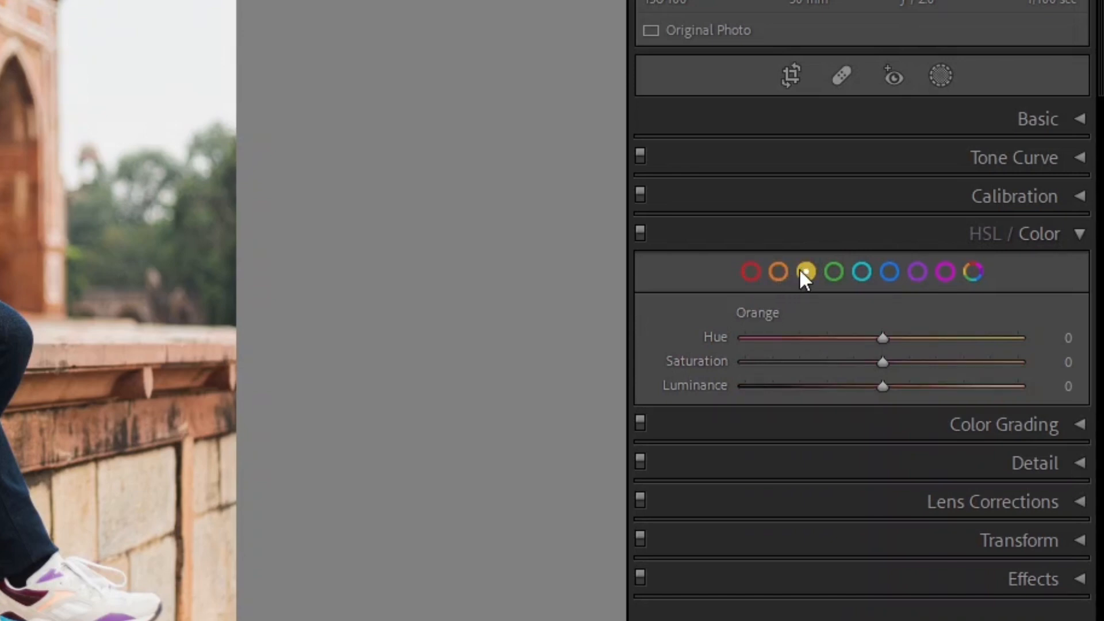
click(800, 269)
click(832, 272)
click(862, 273)
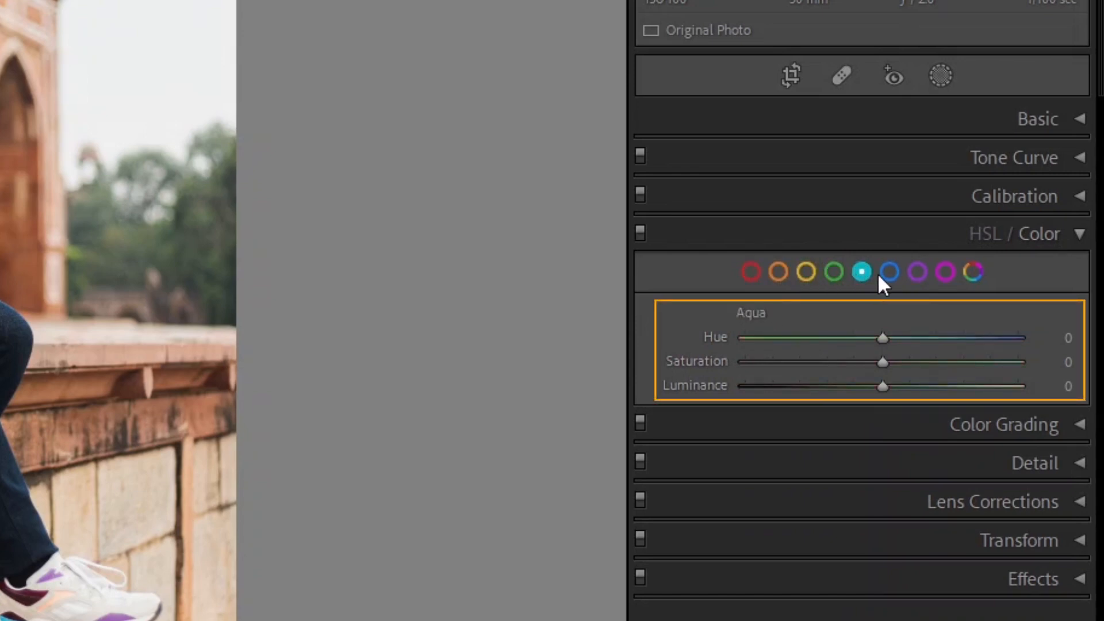
click(888, 273)
click(918, 273)
click(946, 275)
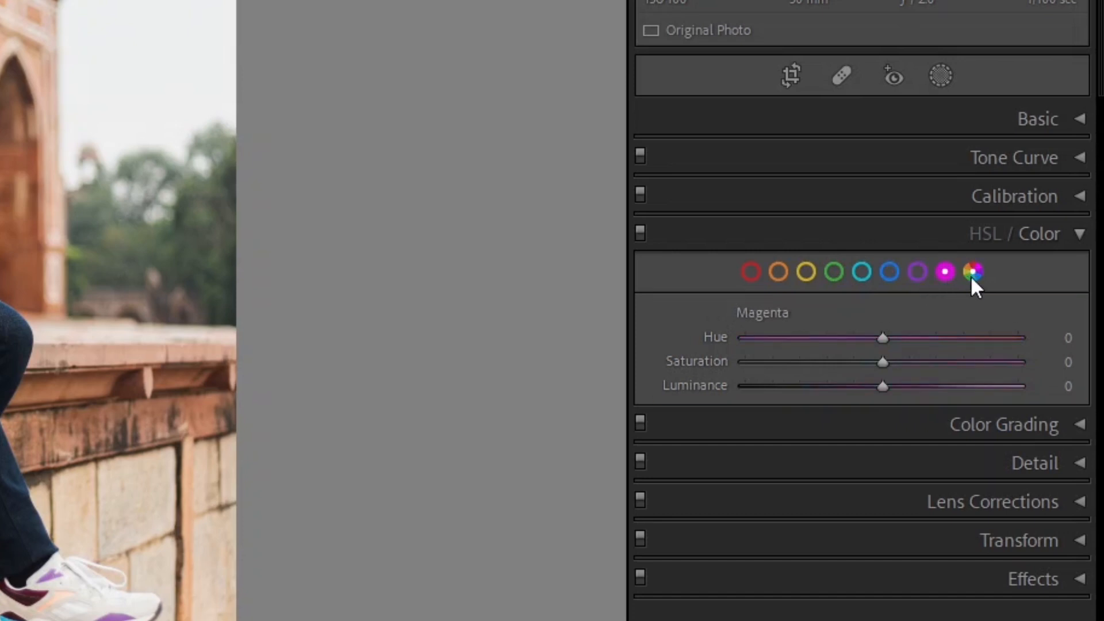
click(999, 236)
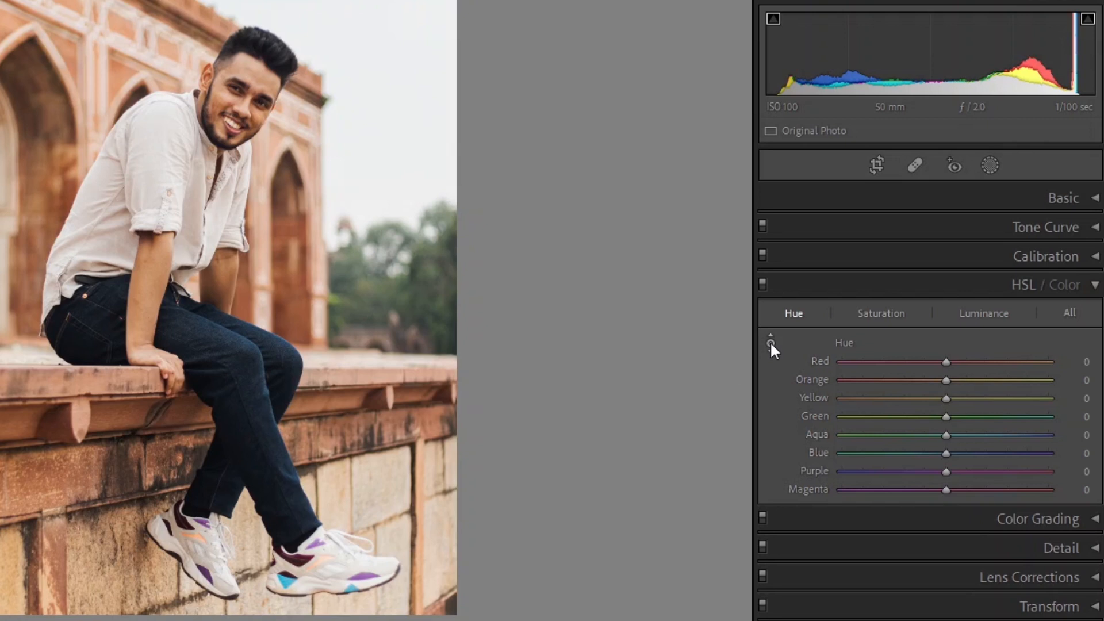
click(770, 343)
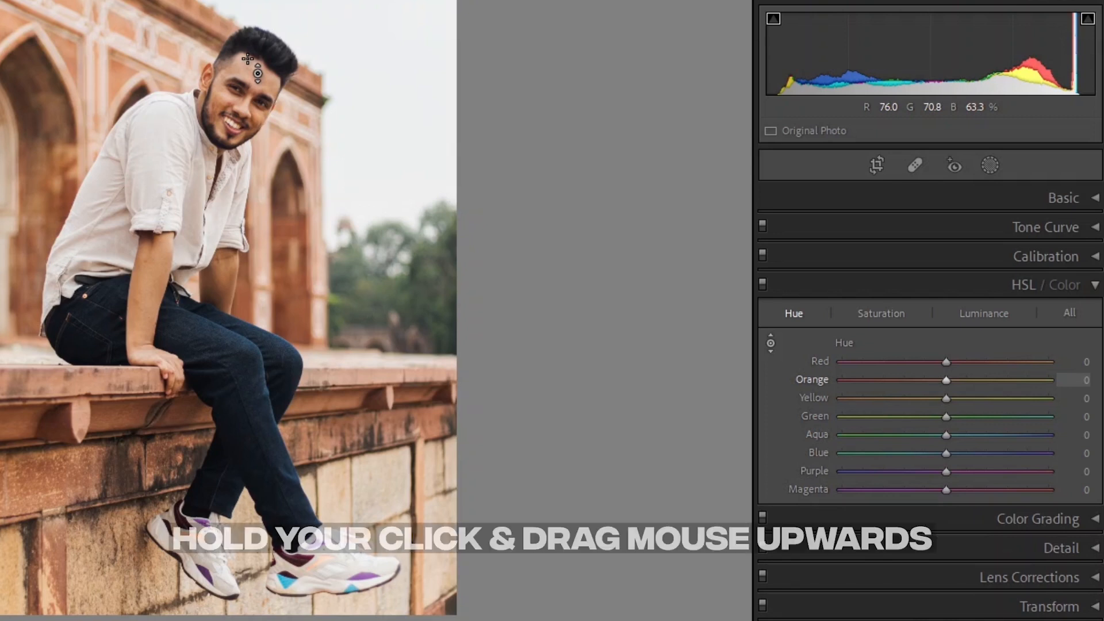
drag(367, 488, 368, 431)
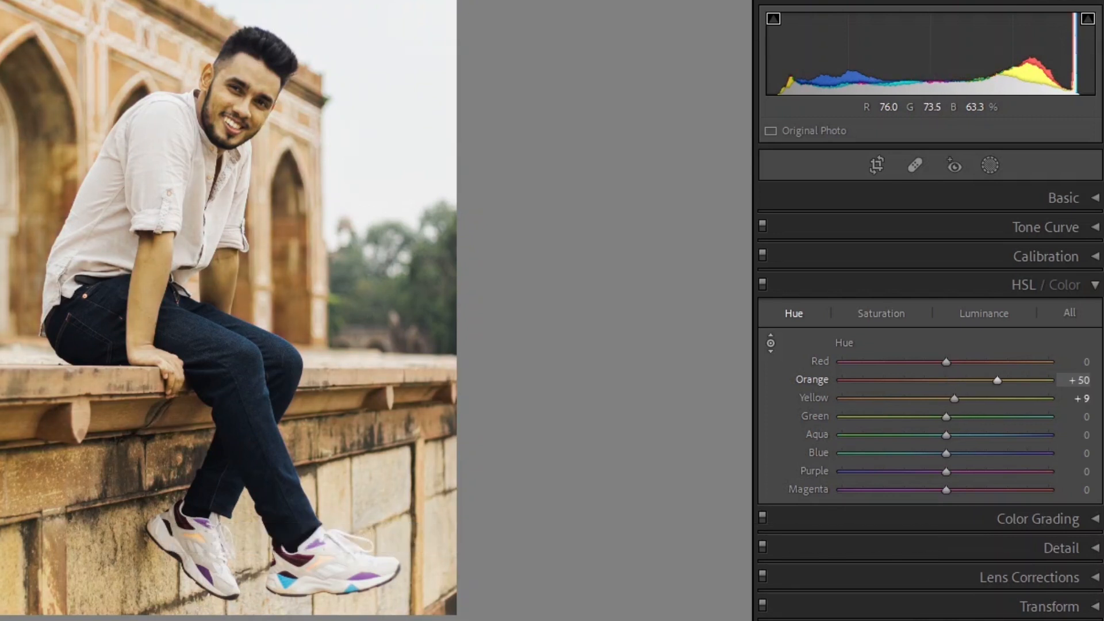
drag(368, 431, 368, 547)
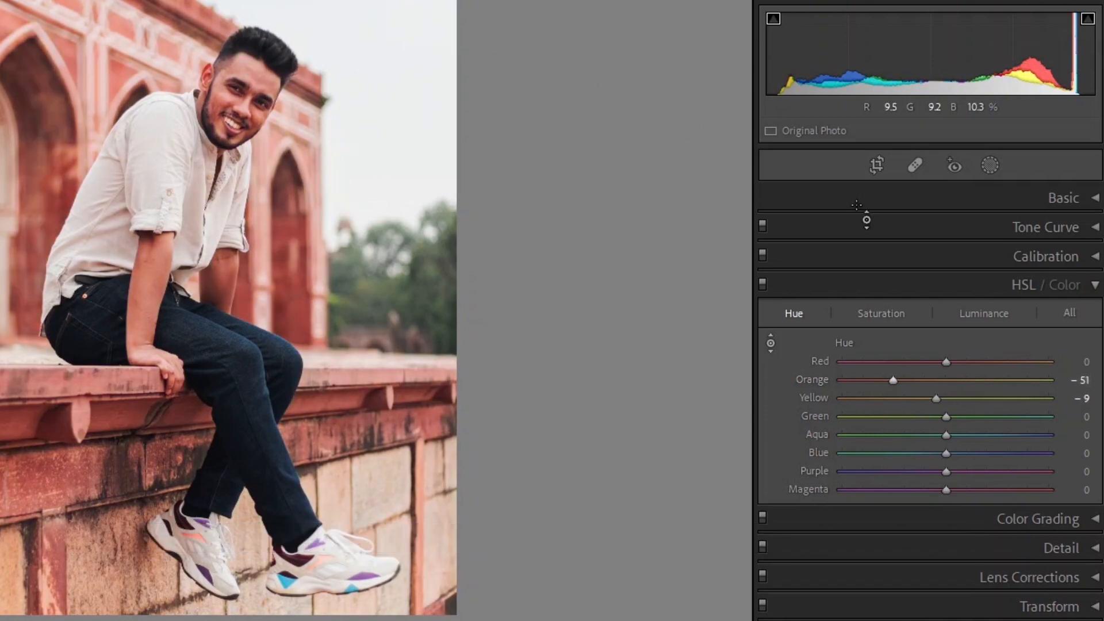
double_click(921, 380)
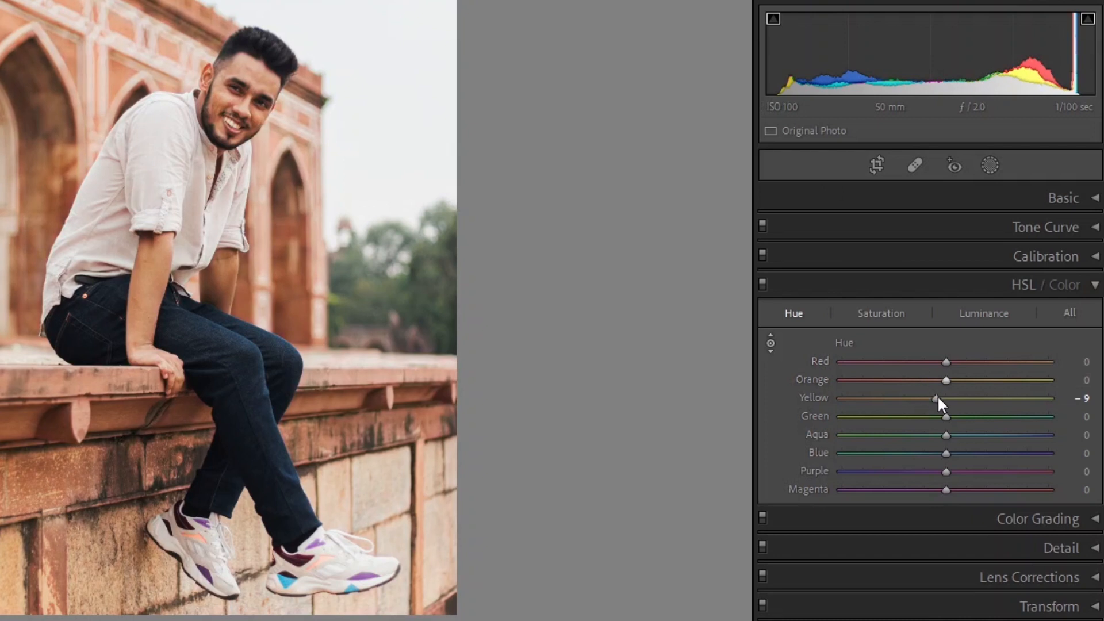
double_click(937, 398)
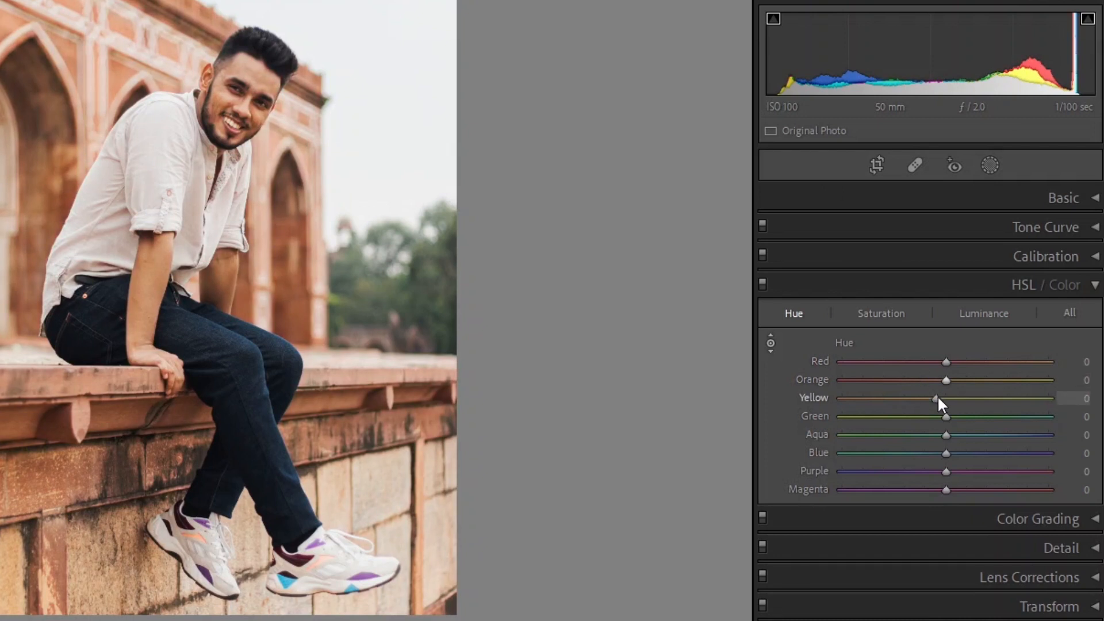
Step: Use the targeted adjustment tool on the face to set Red hue to -1 and Orange hue to -11, then brighten skin luminance
click(770, 343)
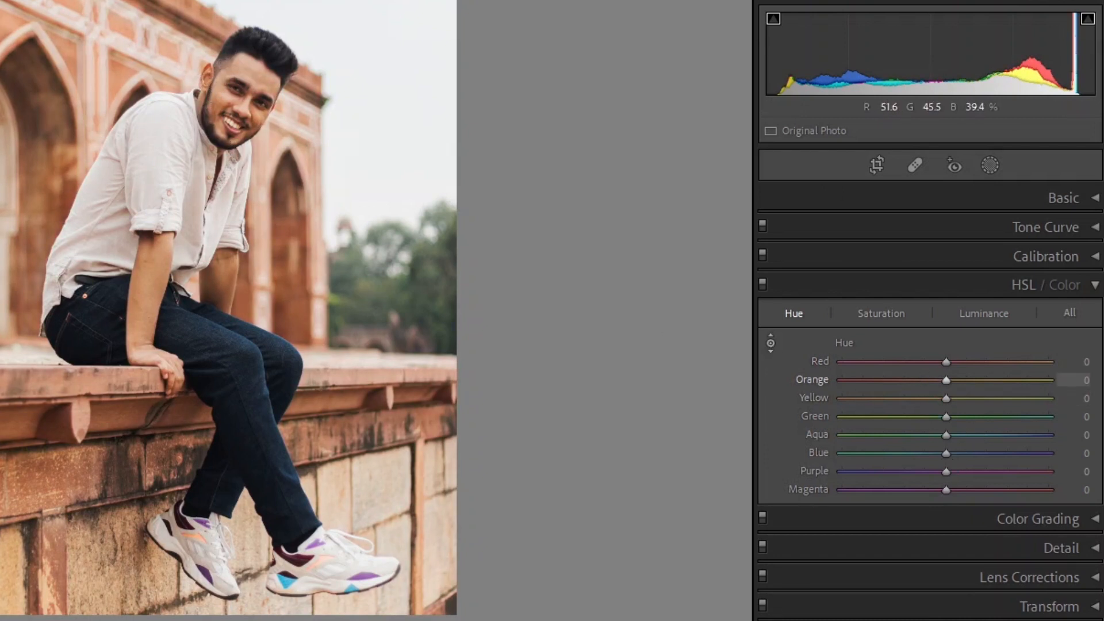
drag(368, 432, 368, 443)
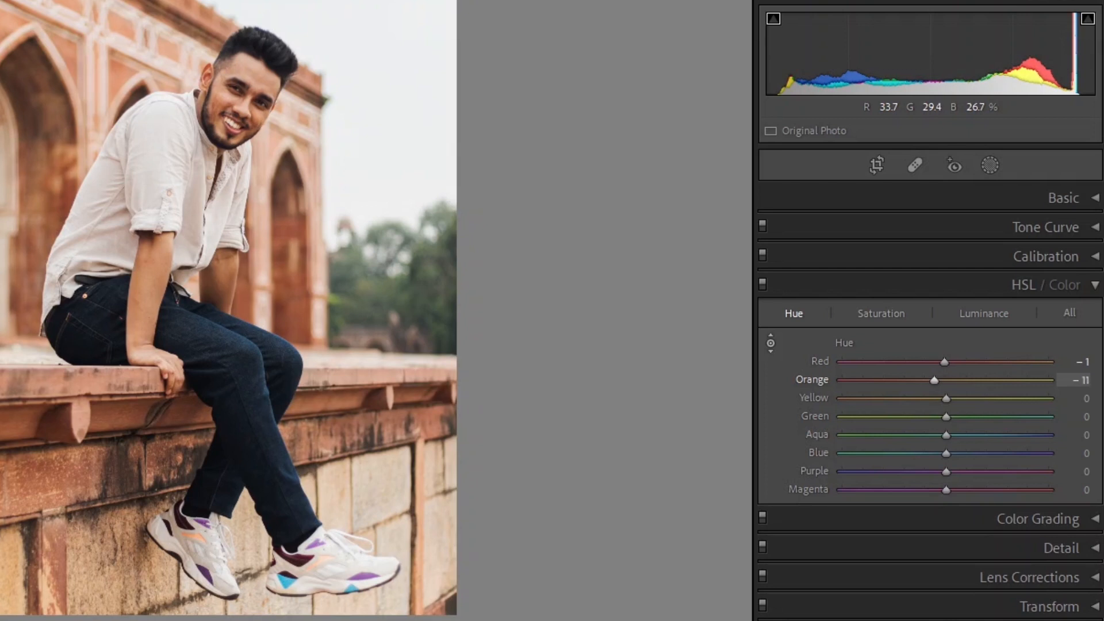
click(998, 313)
drag(249, 82, 248, 66)
Step: In the Hue view, lower the Green, Aqua and Blue hue sliders and nudge Yellow slightly
click(794, 314)
mouse_move(946, 417)
mouse_down()
mouse_move(984, 425)
mouse_move(934, 418)
mouse_up()
drag(946, 399, 946, 405)
drag(946, 454, 934, 454)
drag(946, 435, 936, 455)
Step: In the Saturation view, raise the Green saturation slider
click(880, 314)
drag(946, 417, 963, 453)
click(983, 313)
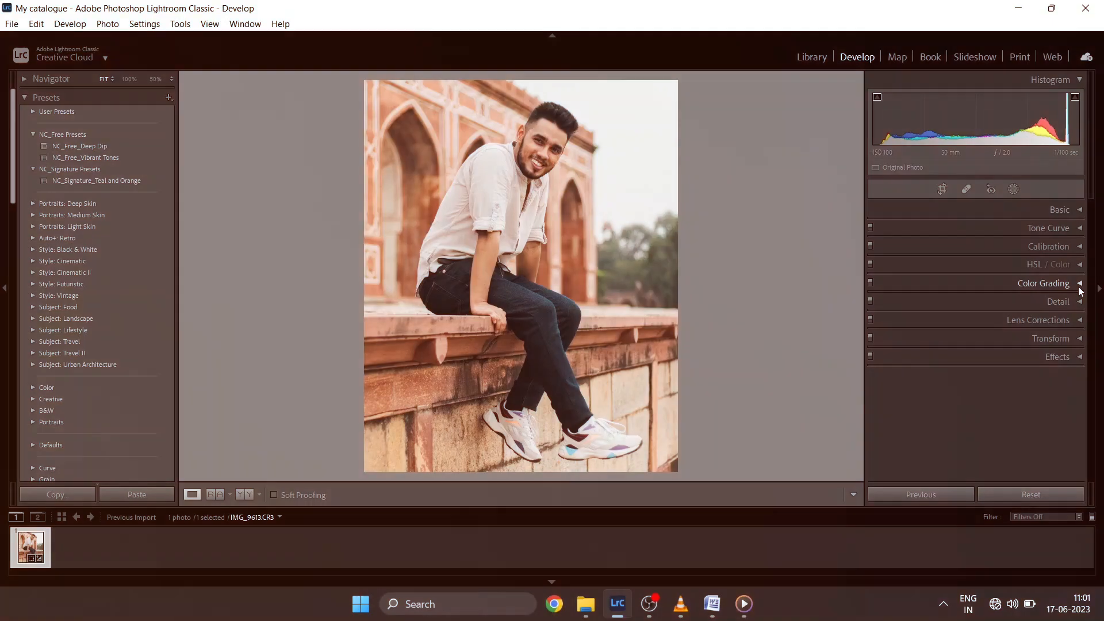
Step: Open the Color Grading panel and view its Shadows, Midtones, Highlights and Global wheels
click(1079, 285)
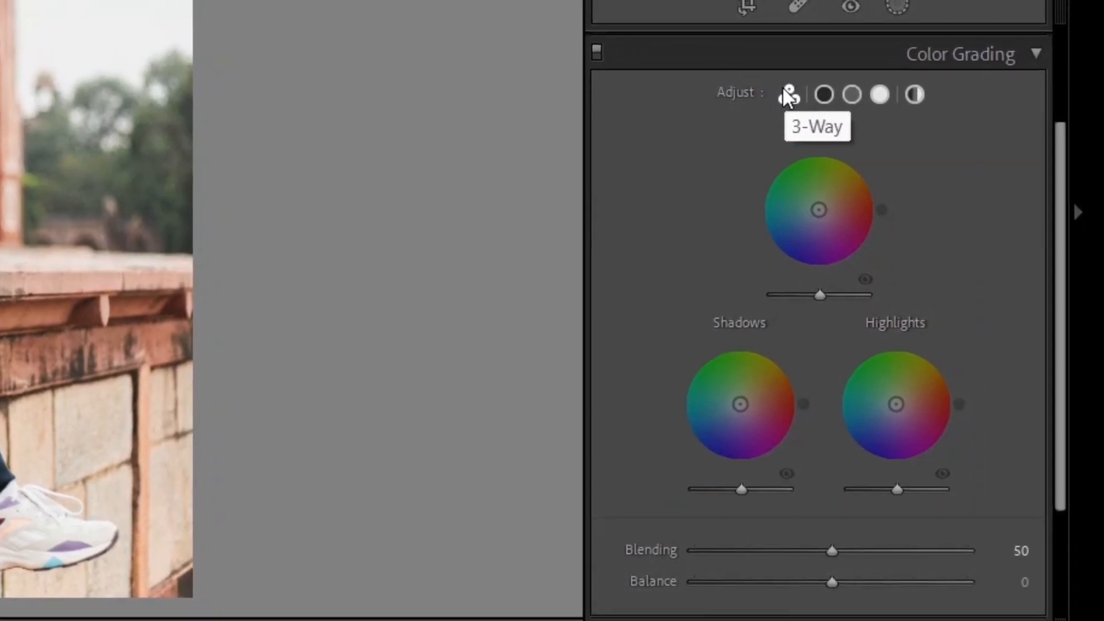
click(824, 95)
click(852, 94)
click(879, 94)
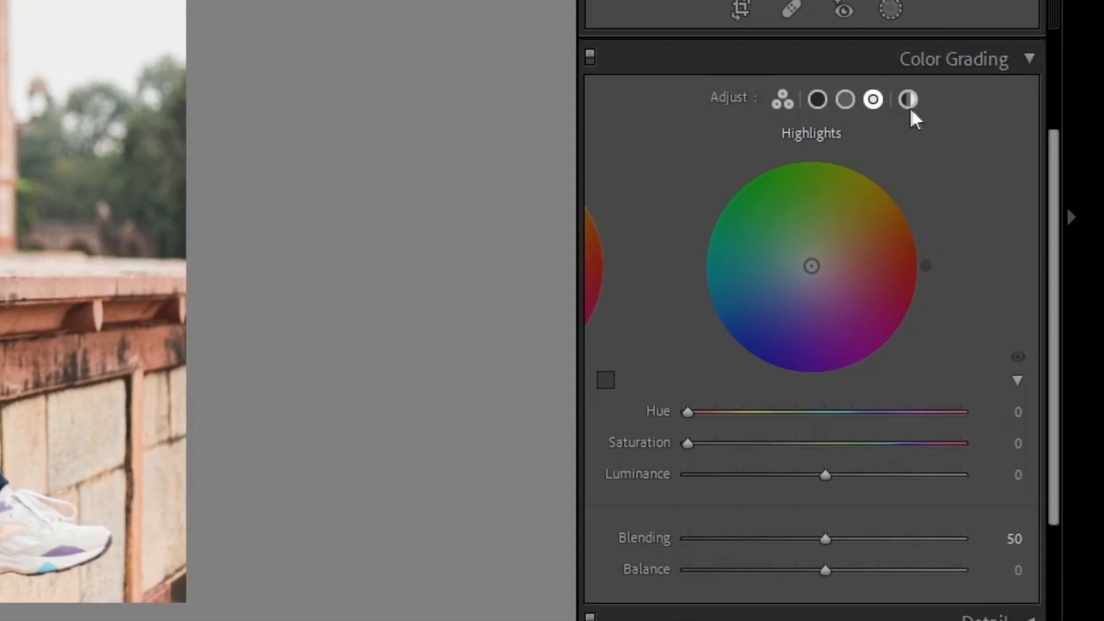
click(909, 103)
Step: For Shadows, set Hue to 220, raise Saturation slightly and lower Luminance slightly
click(816, 99)
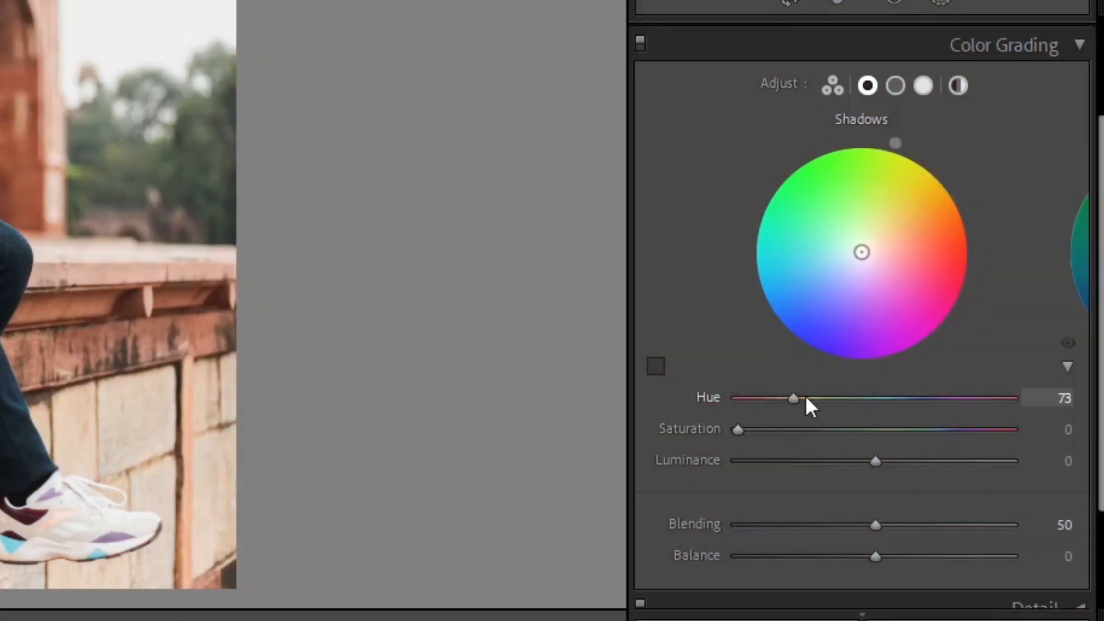
drag(949, 383, 991, 384)
drag(894, 405, 914, 404)
drag(742, 428, 773, 431)
drag(872, 462, 856, 461)
Step: For Midtones, raise Hue, Saturation and Luminance slightly
click(895, 85)
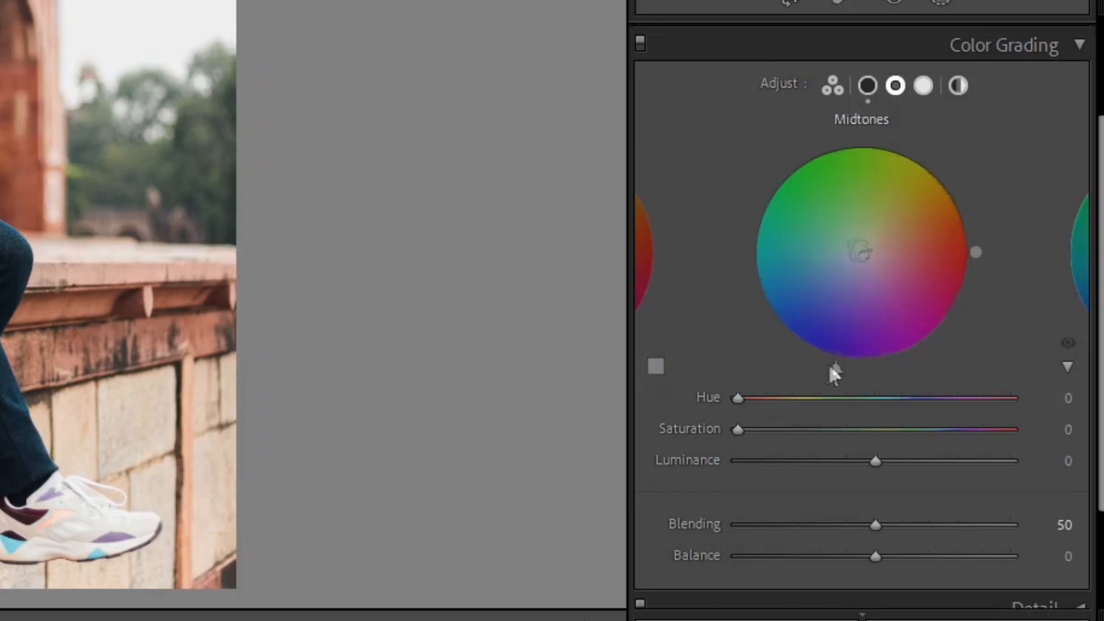
drag(739, 397, 765, 397)
drag(737, 429, 768, 425)
drag(875, 460, 888, 460)
Step: For Highlights, set Hue to 213, Saturation to 10 and Luminance to -9
click(926, 88)
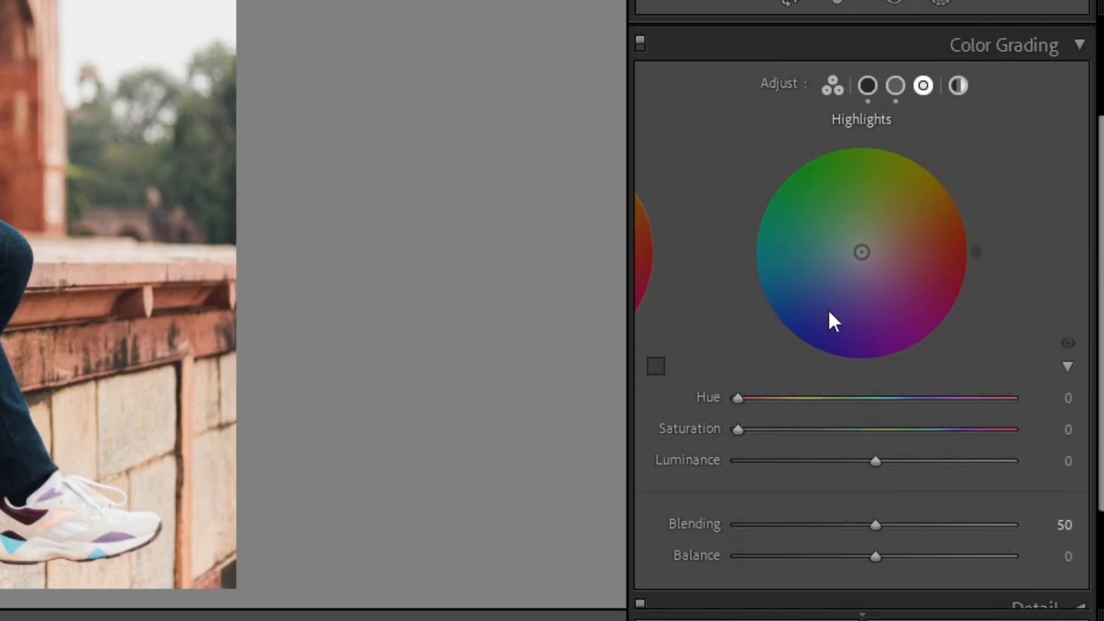
drag(746, 399, 908, 423)
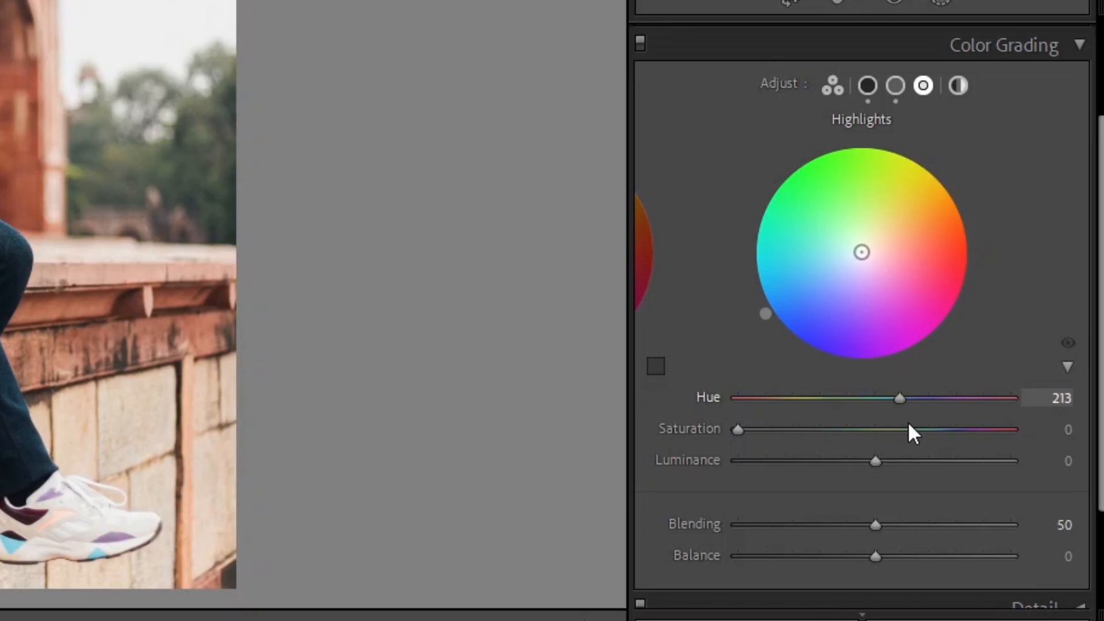
mouse_move(765, 429)
mouse_down()
mouse_move(755, 429)
mouse_move(765, 429)
mouse_up()
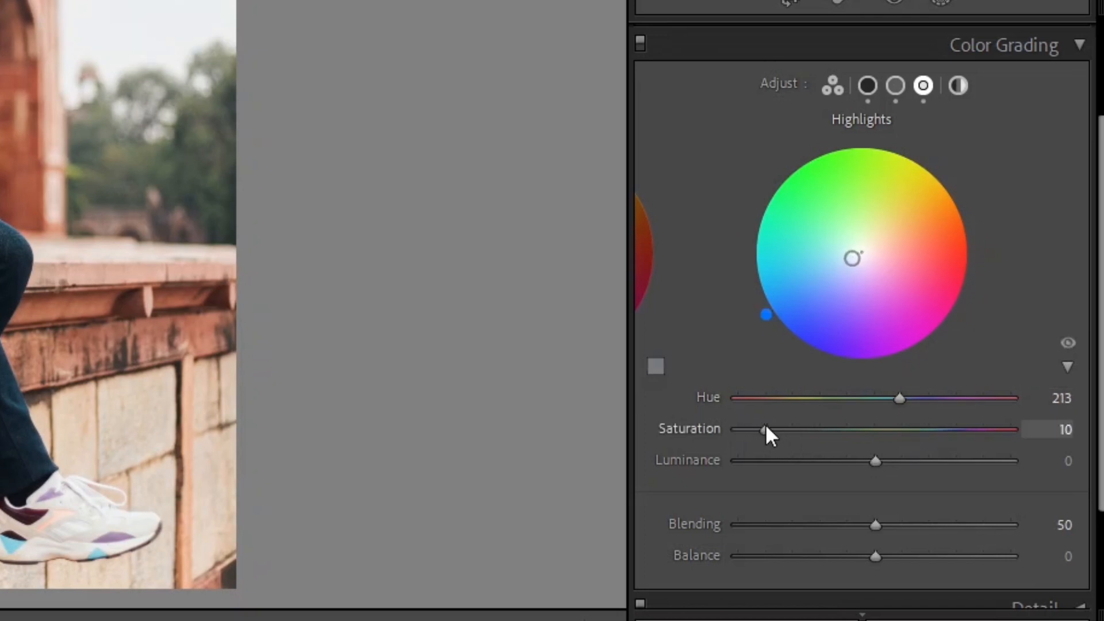
drag(875, 460, 862, 460)
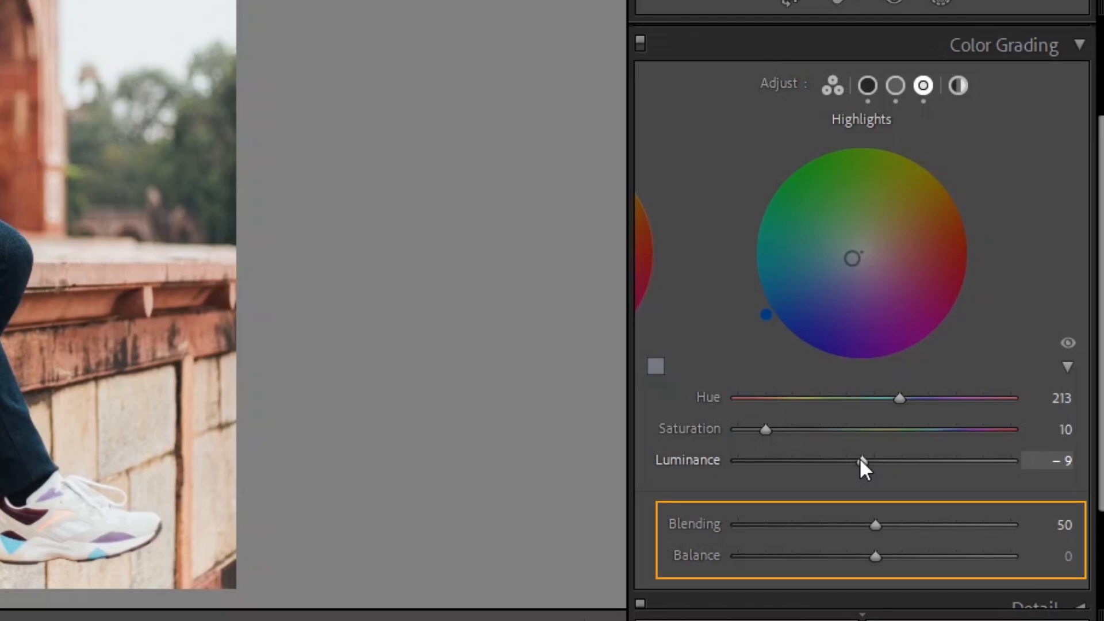
Step: For Global, set Hue to 40, Saturation to 10 and Luminance to +11
click(957, 86)
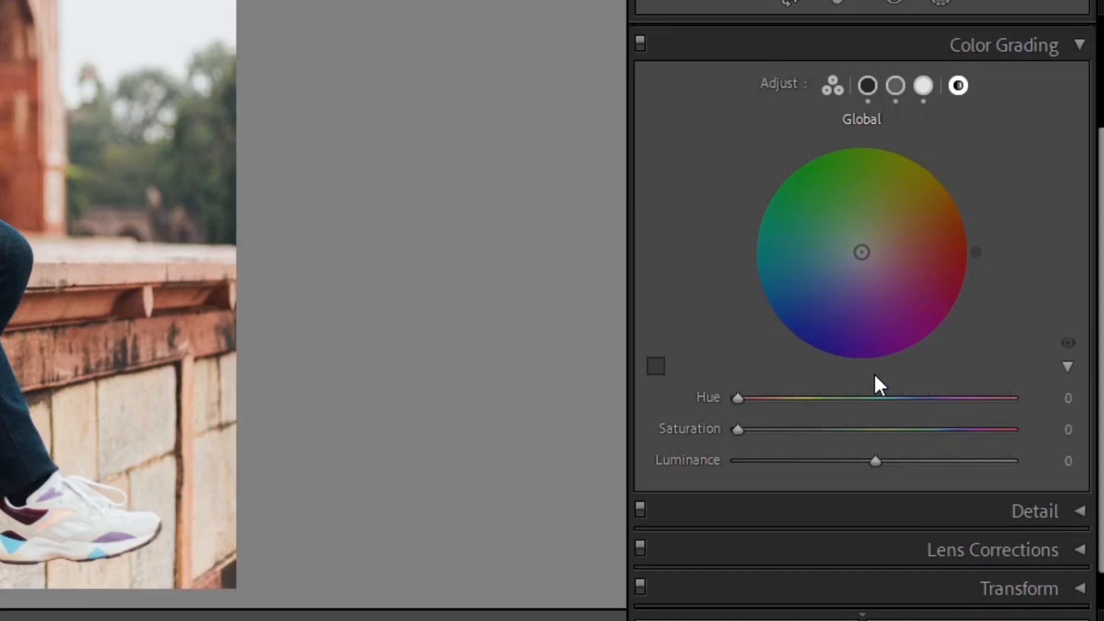
drag(738, 430, 781, 405)
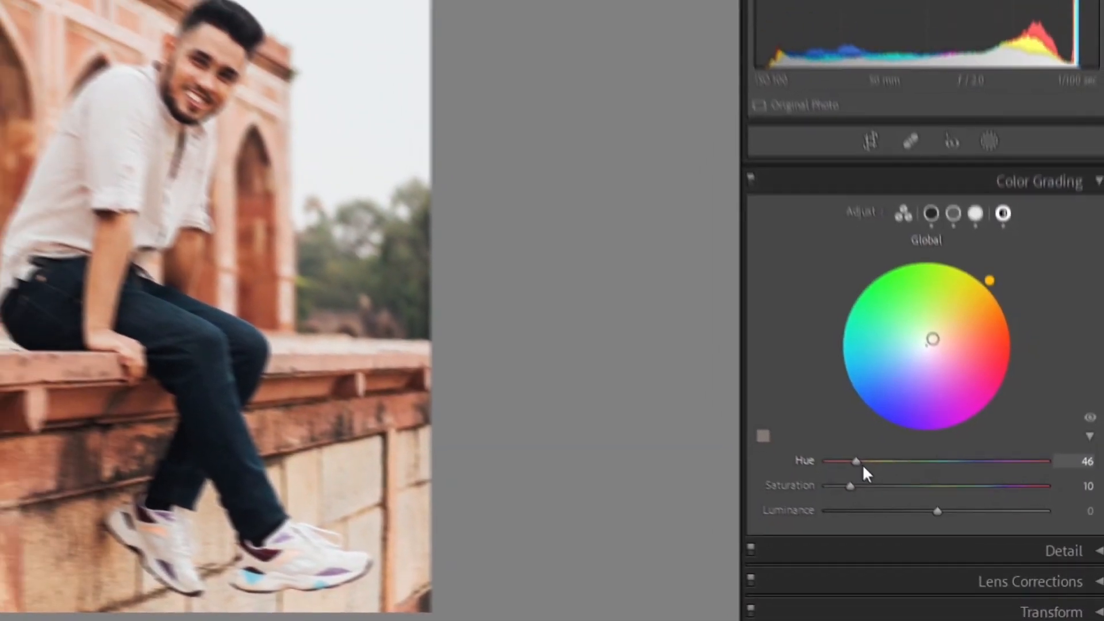
mouse_move(865, 472)
mouse_down()
mouse_move(972, 507)
mouse_move(865, 495)
mouse_up()
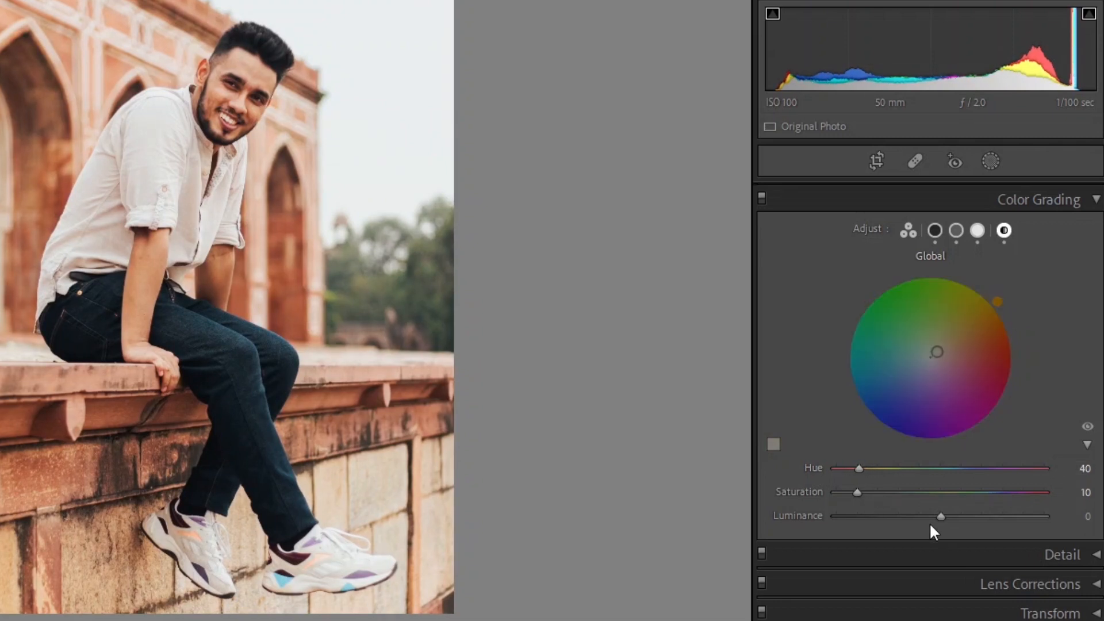
drag(939, 516, 951, 518)
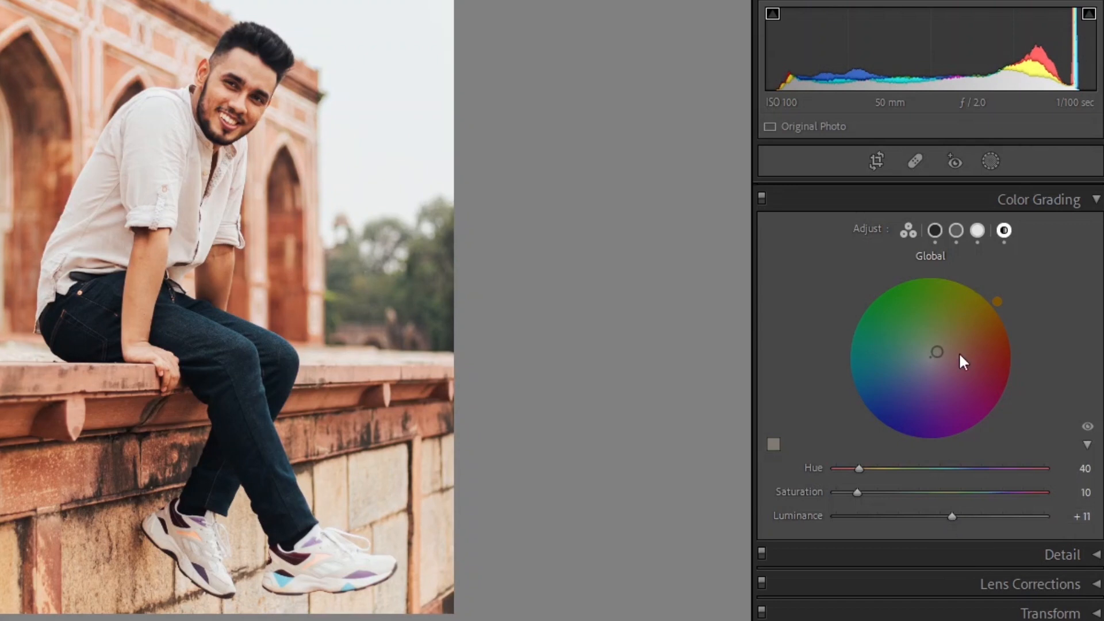
Step: Set Color Grading Blending to 100 and adjust Balance toward the shadows after trying -100 and +100
click(978, 236)
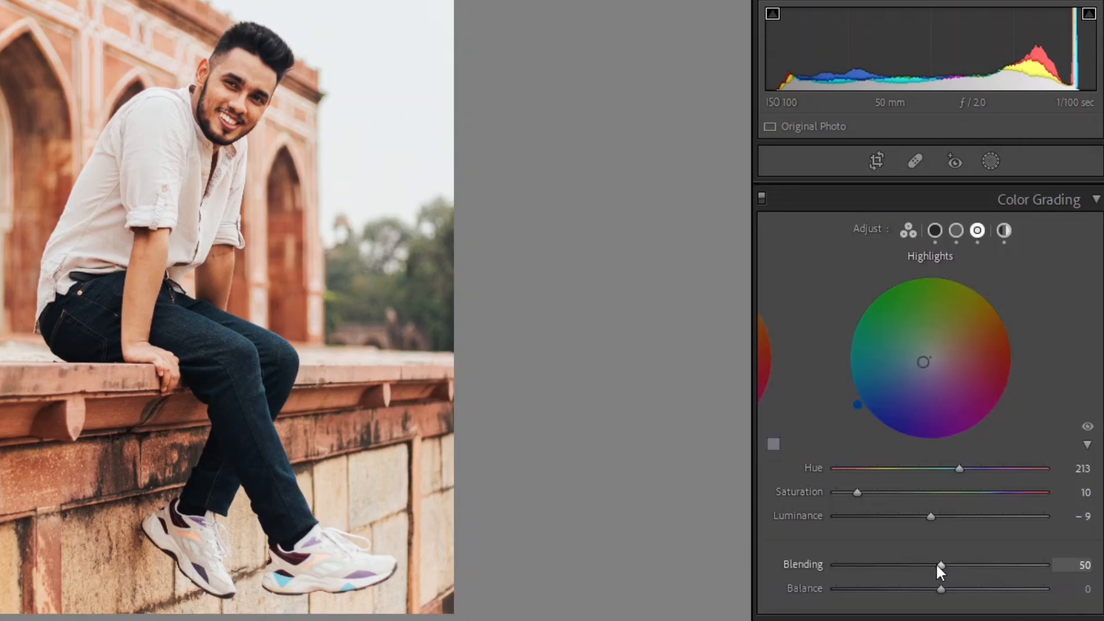
drag(940, 565, 1044, 565)
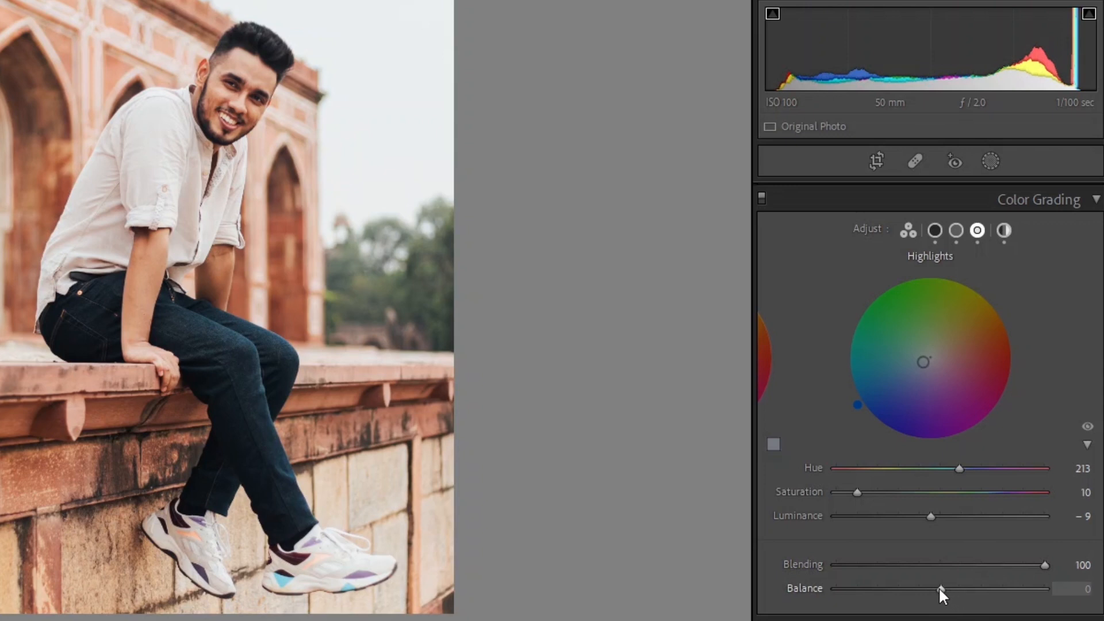
drag(940, 587, 826, 598)
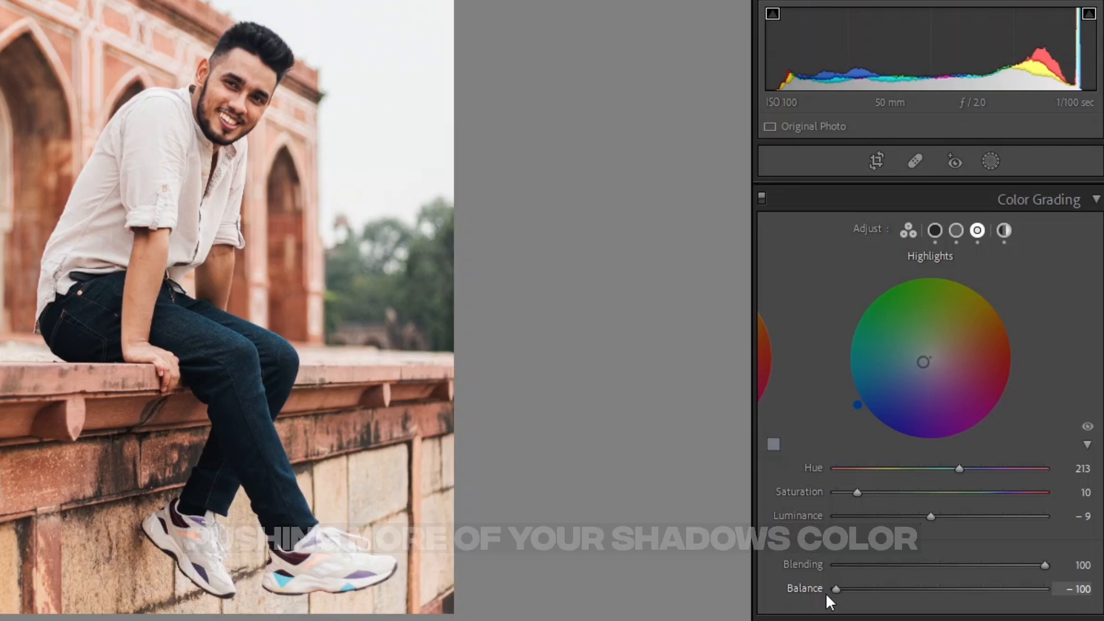
drag(827, 597, 1080, 618)
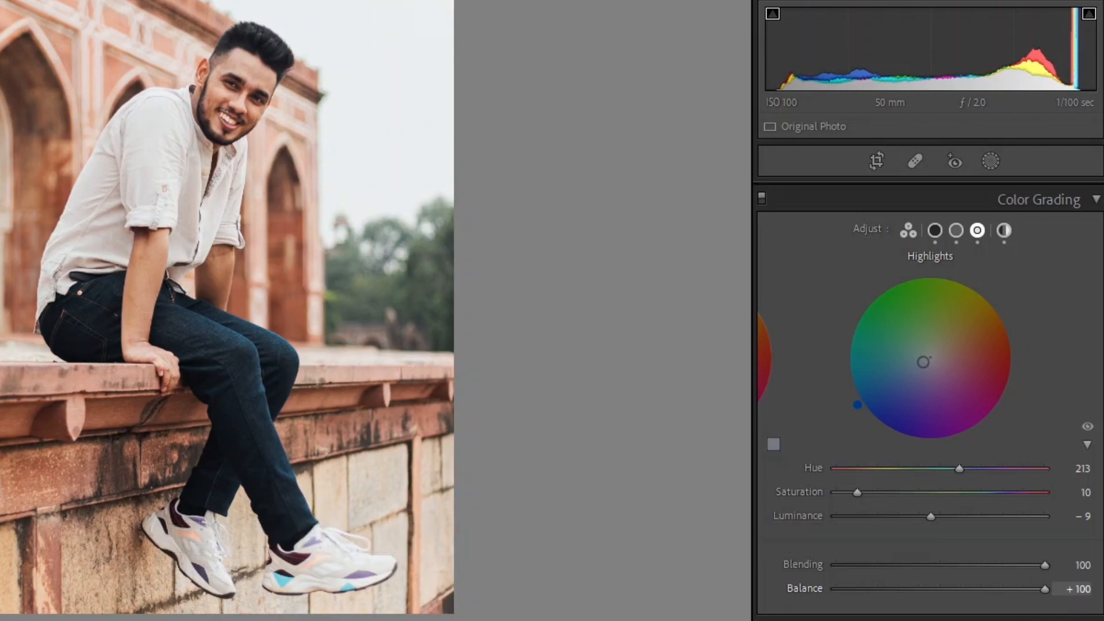
drag(1041, 609, 850, 592)
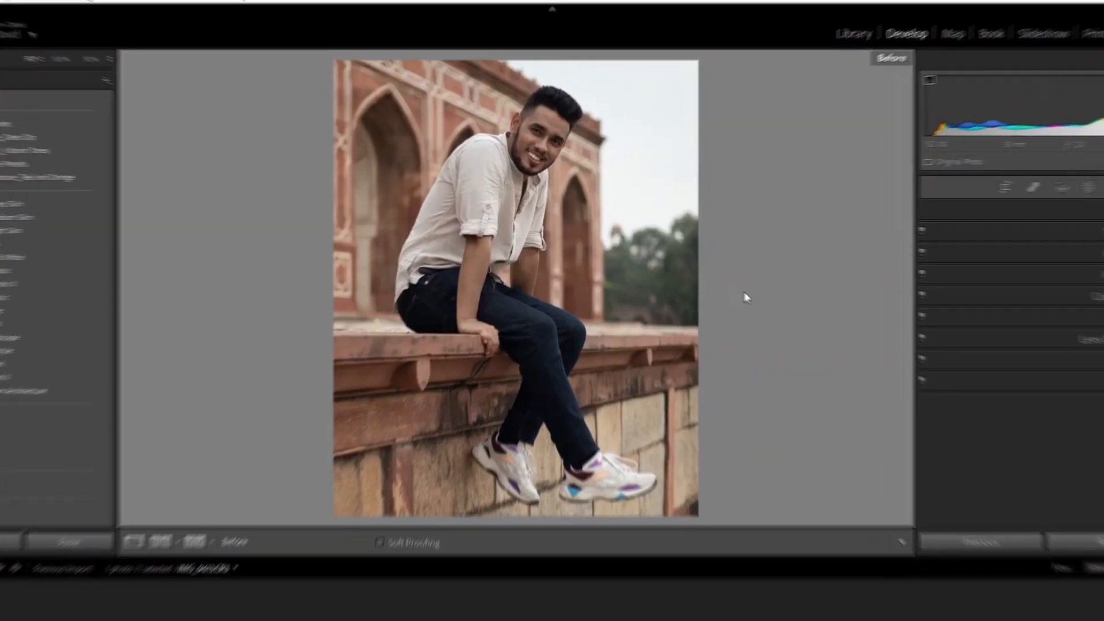
Step: Compare the before and after views of the photo
key(backslash)
key(backslash)
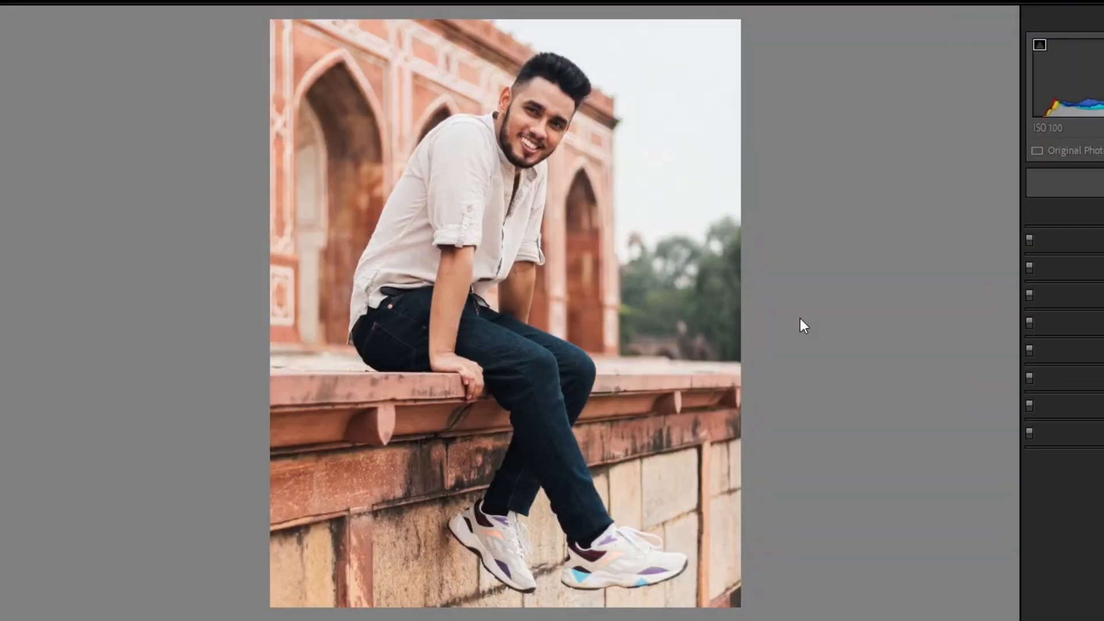
Step: In Effects, set Post-Crop Vignetting Amount to -14, lower Feather and raise Midpoint
click(1056, 361)
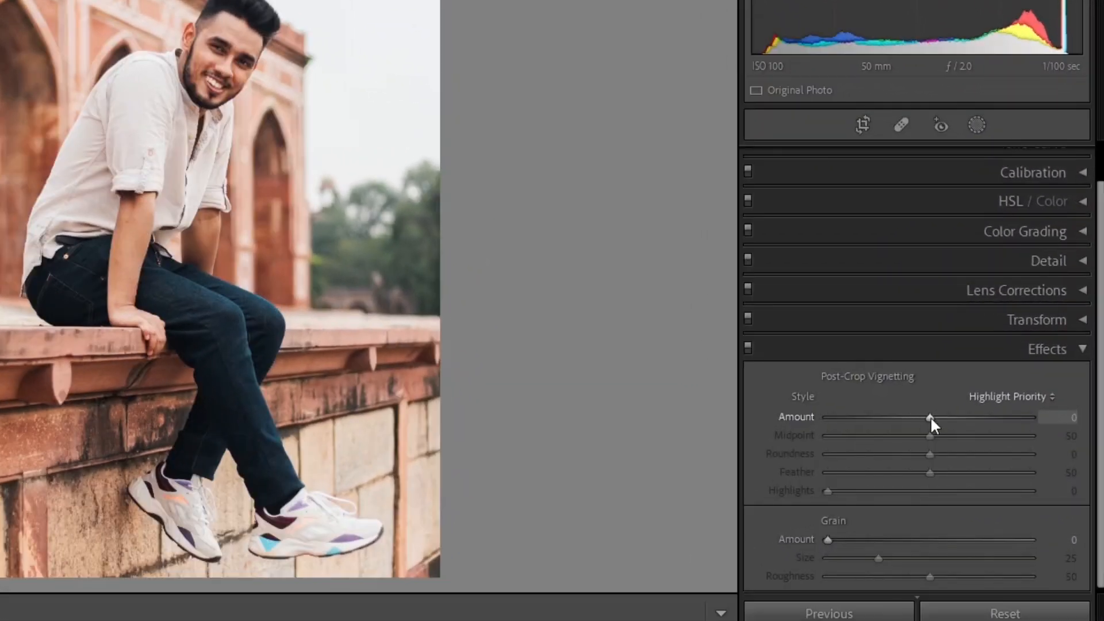
drag(930, 416, 915, 416)
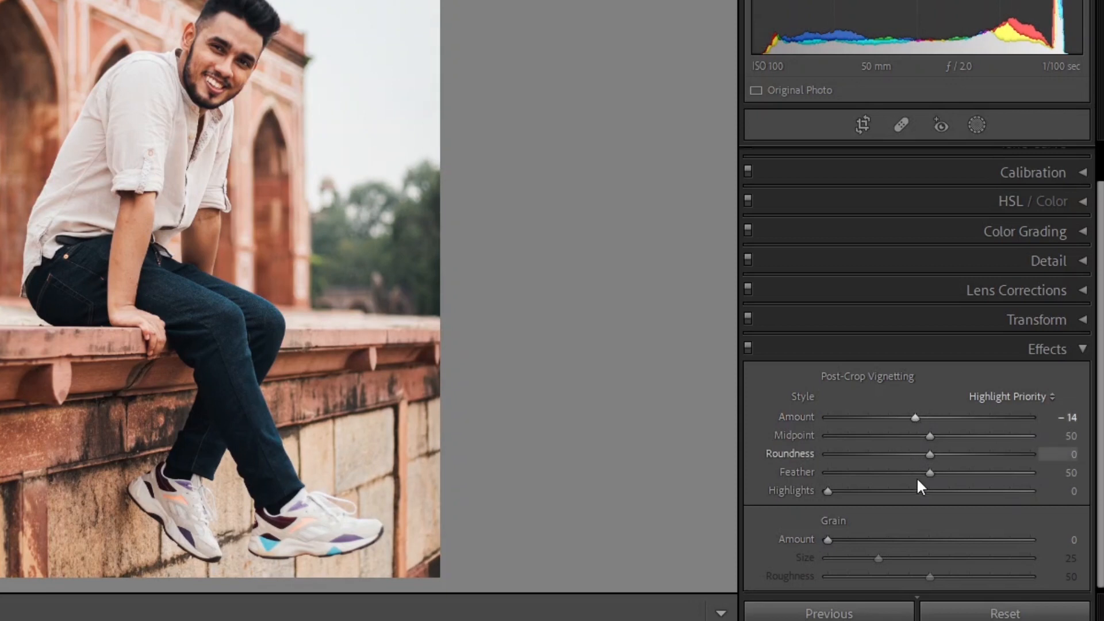
drag(916, 475, 835, 477)
click(931, 437)
drag(933, 436, 1033, 485)
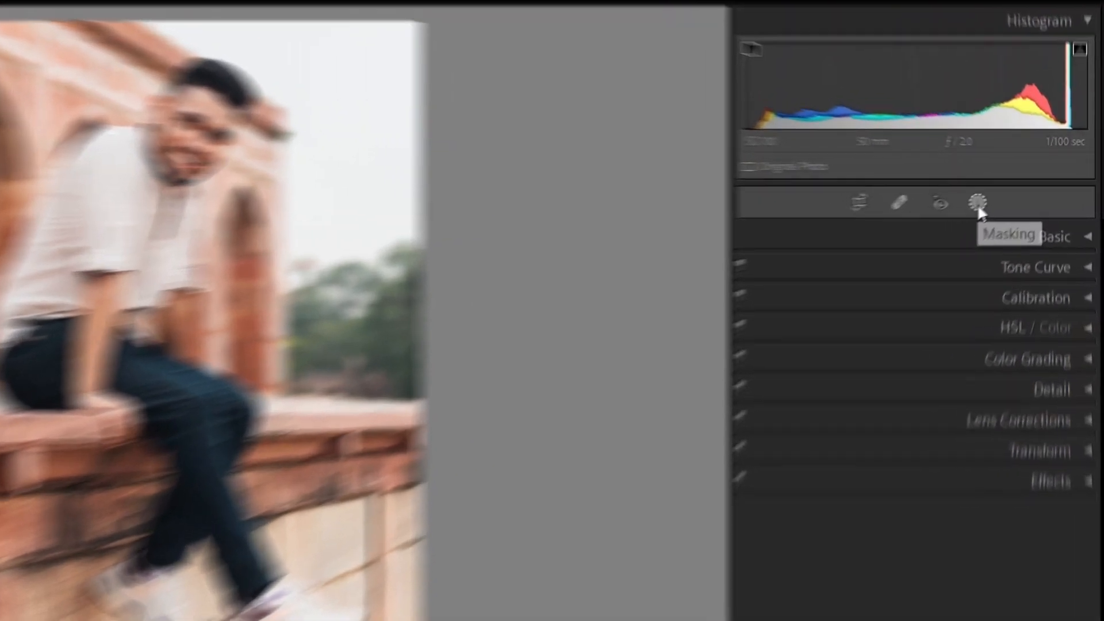
Step: Add a Select Subject mask and set Exposure 0.21, Highlights -9, Shadows -8, Clarity 10, and raise Sharpness slightly
click(977, 202)
click(778, 260)
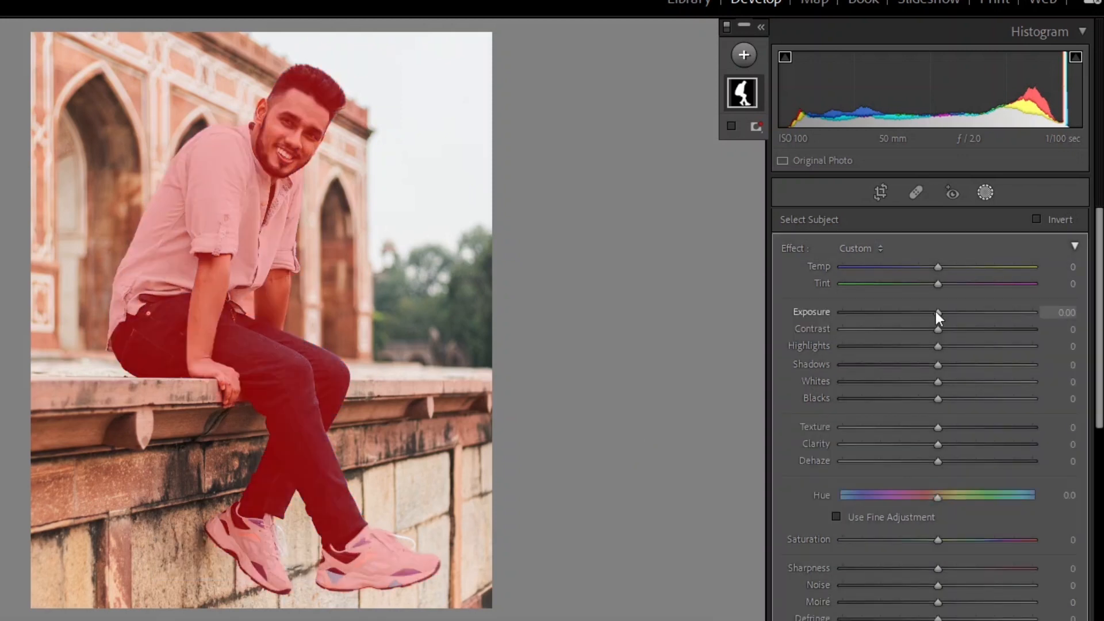
drag(936, 311, 931, 366)
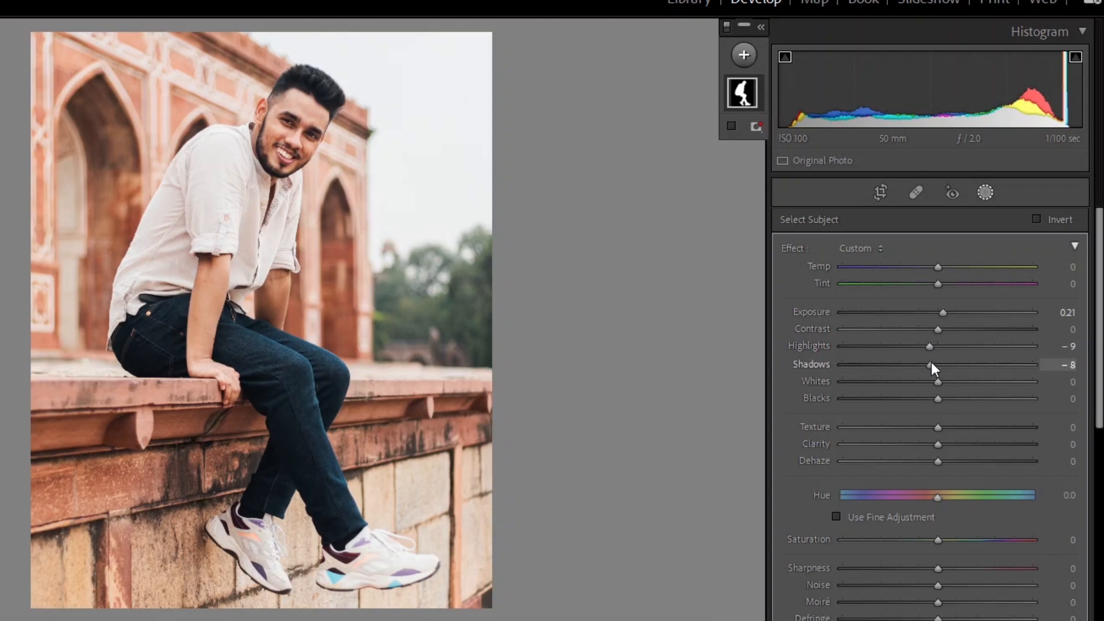
drag(938, 444, 948, 444)
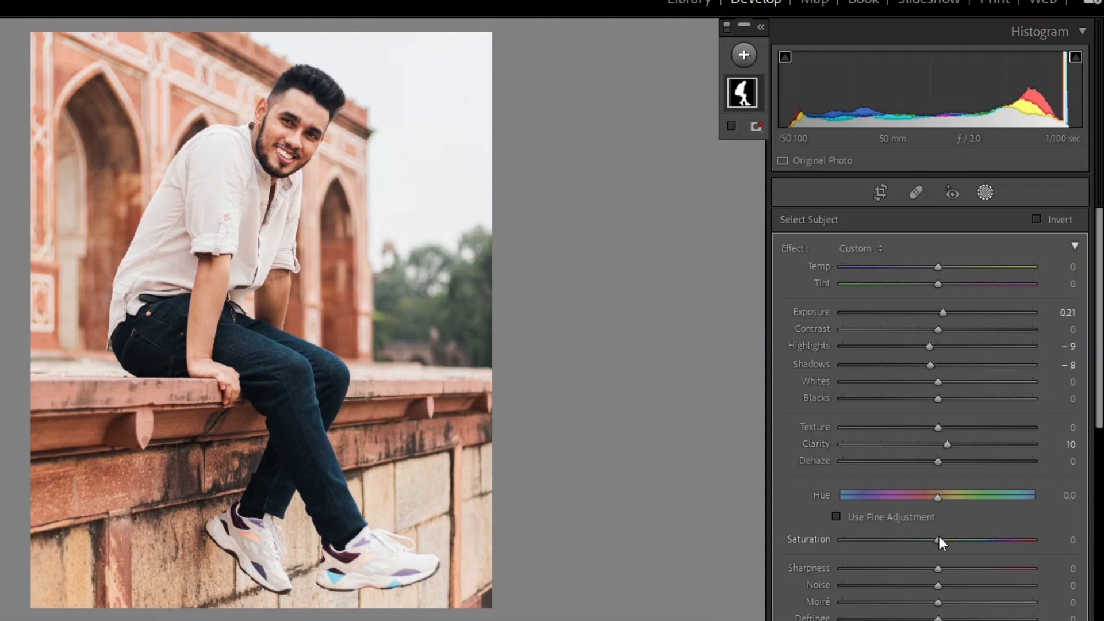
drag(937, 570, 947, 570)
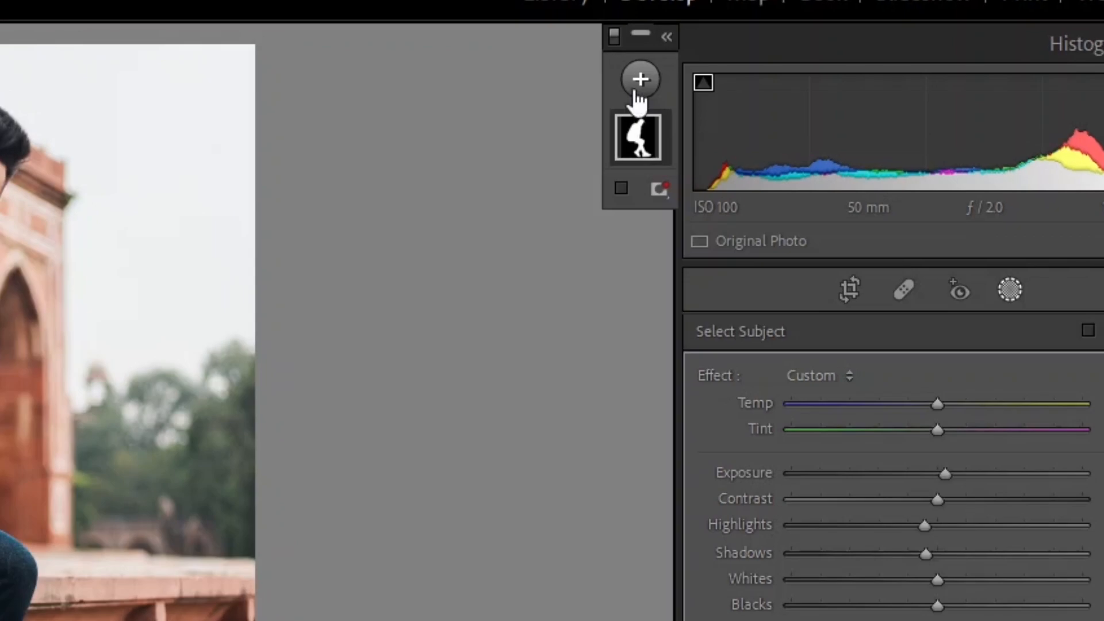
Step: Add a Select Sky mask, set its Highlights to -87 and raise its Dehaze
click(640, 81)
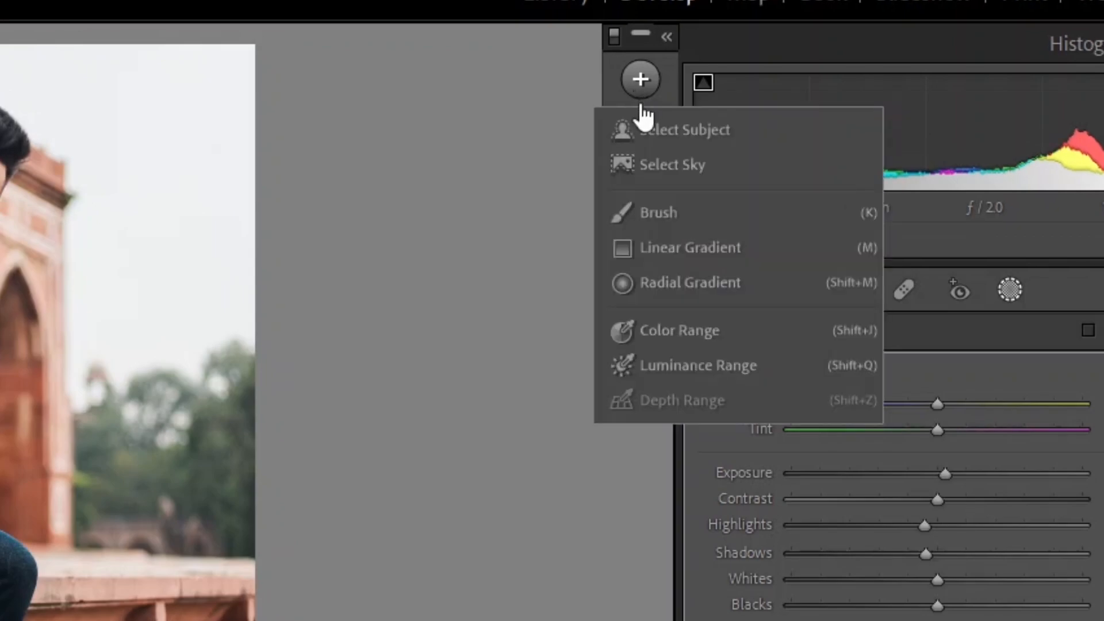
click(667, 162)
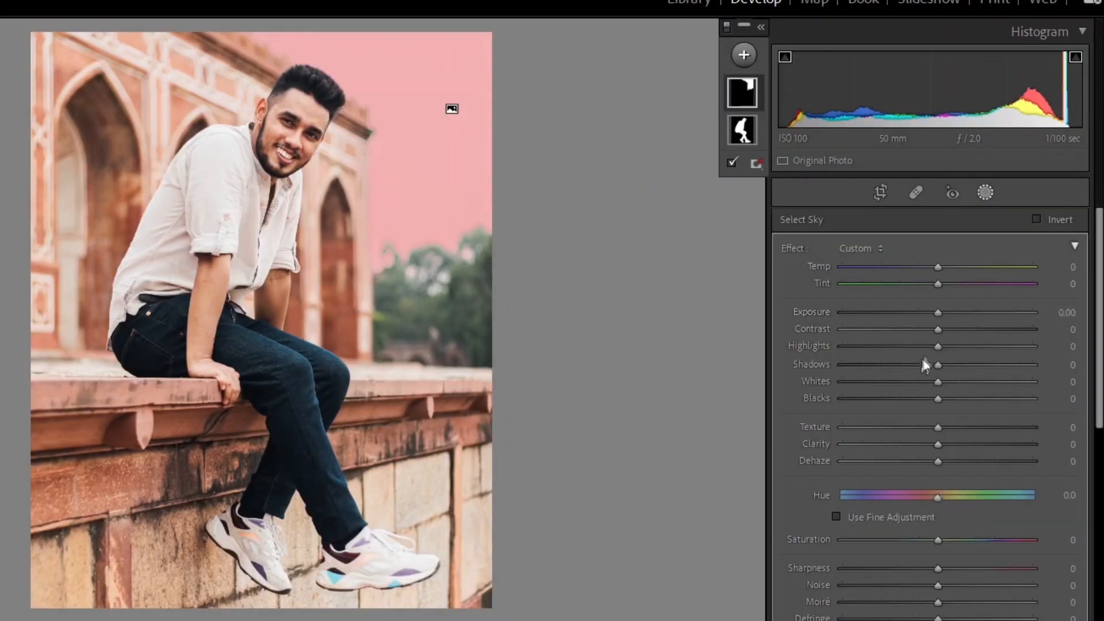
drag(931, 393, 840, 375)
drag(850, 333, 856, 337)
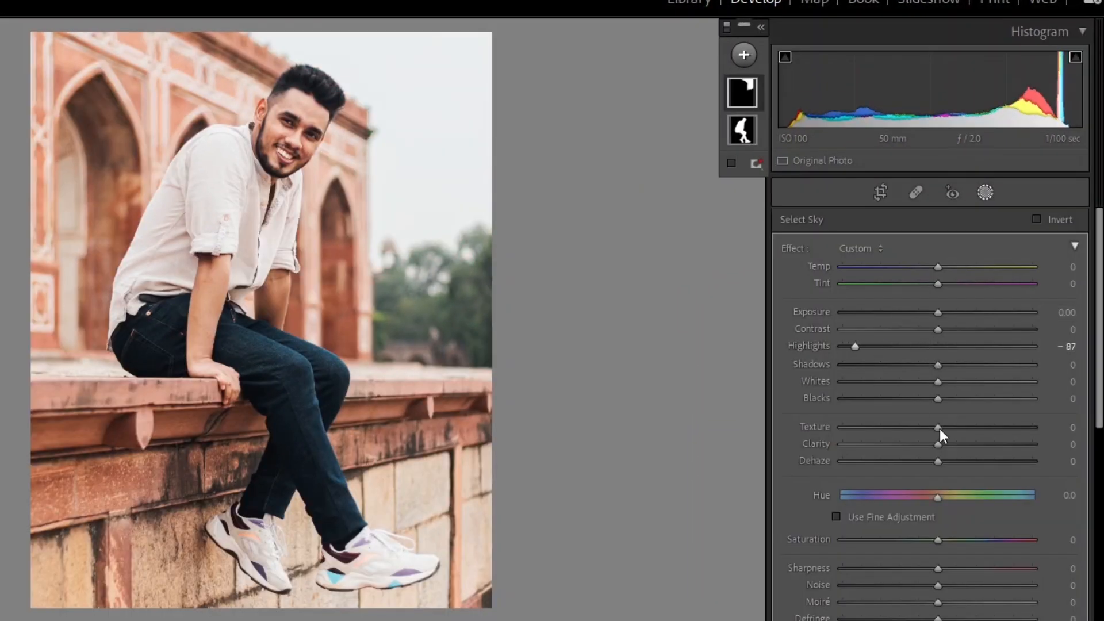
drag(941, 460, 967, 469)
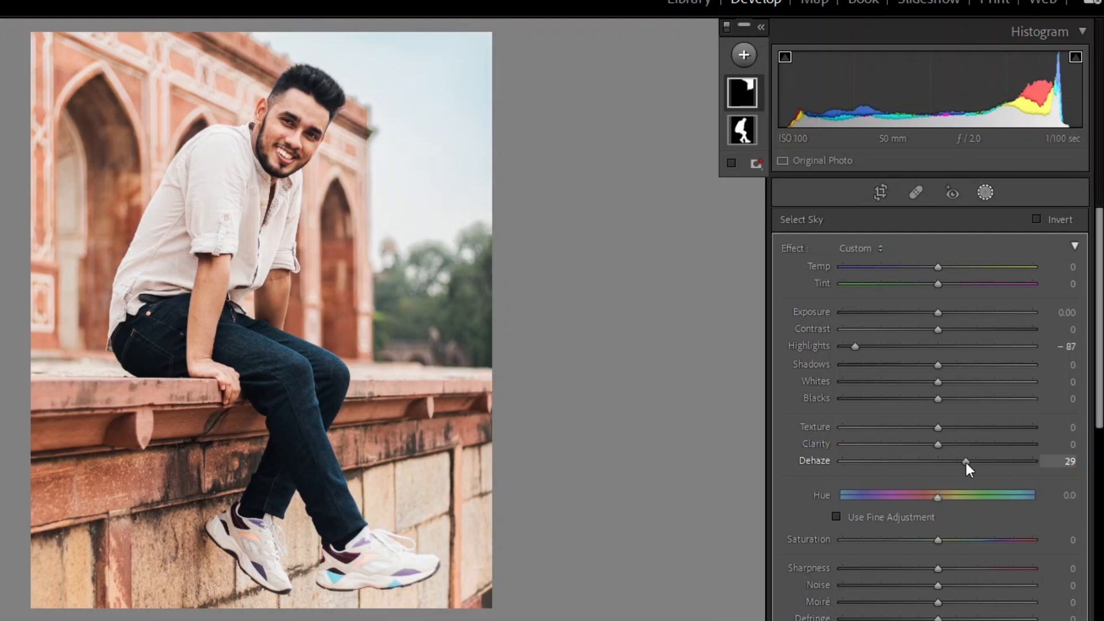
Step: Add a Linear Gradient mask rising from the bottom of the photo and set Exposure -0.43, Highlights -12, Shadows -14
click(743, 55)
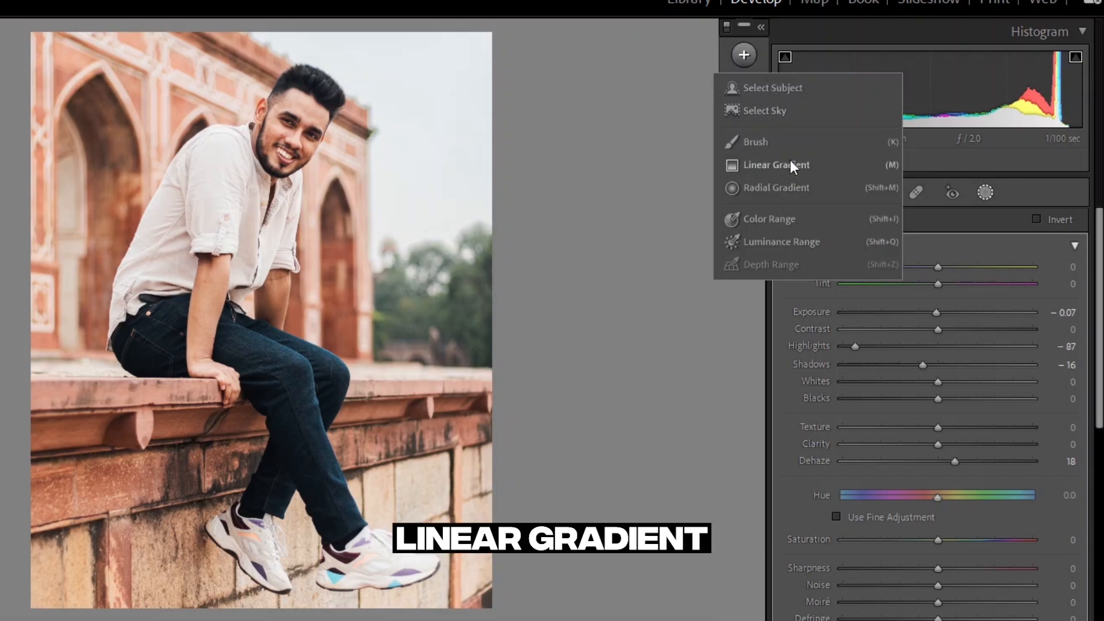
click(790, 161)
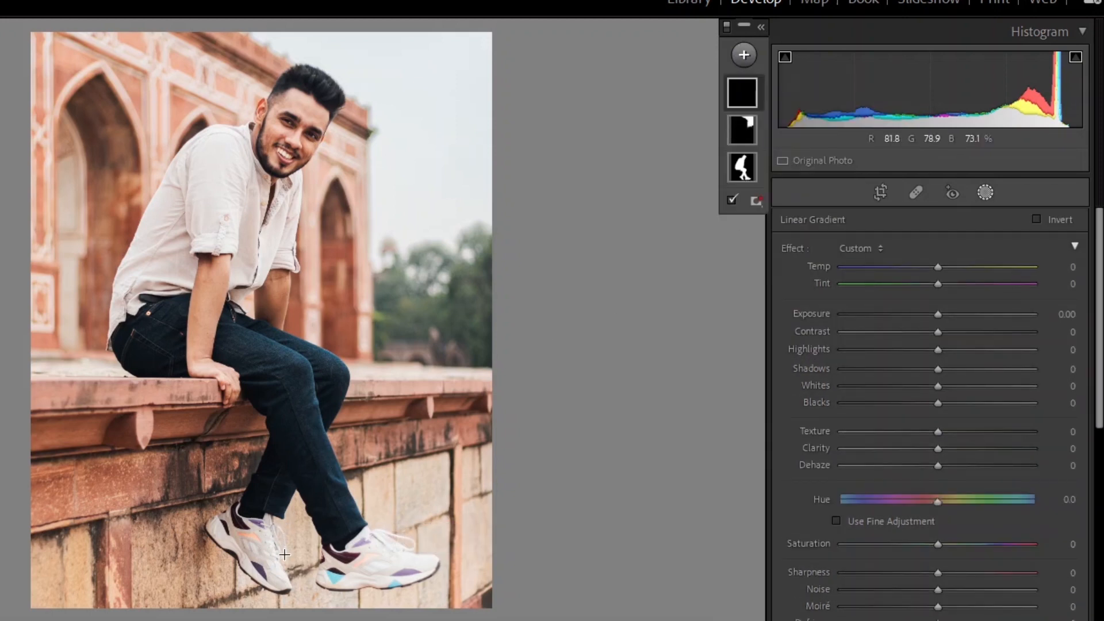
drag(283, 568, 336, 506)
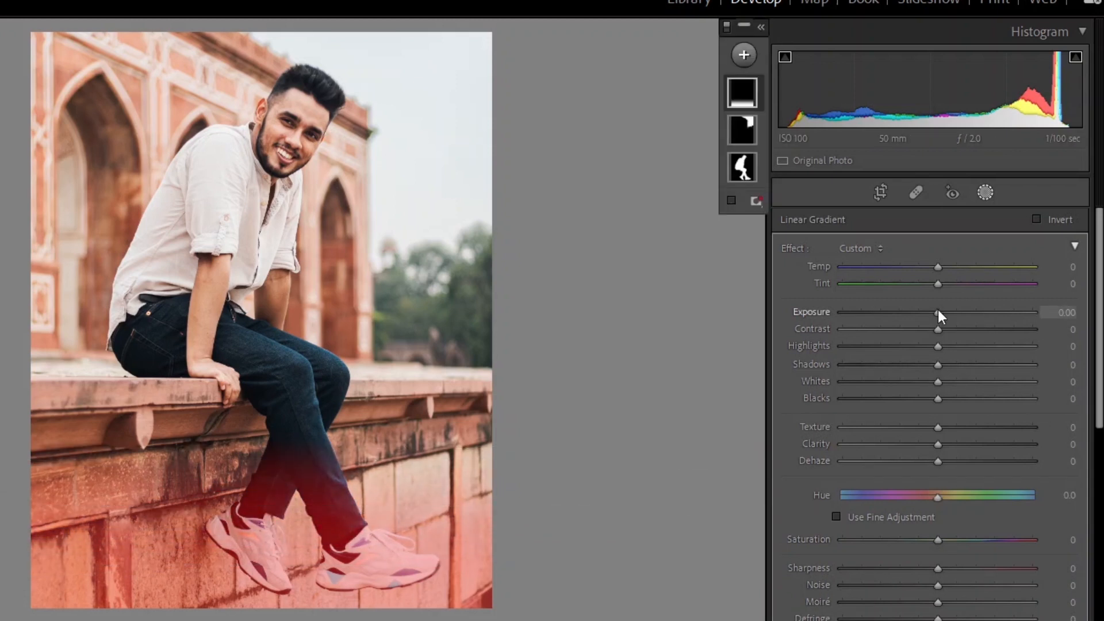
drag(937, 312, 923, 364)
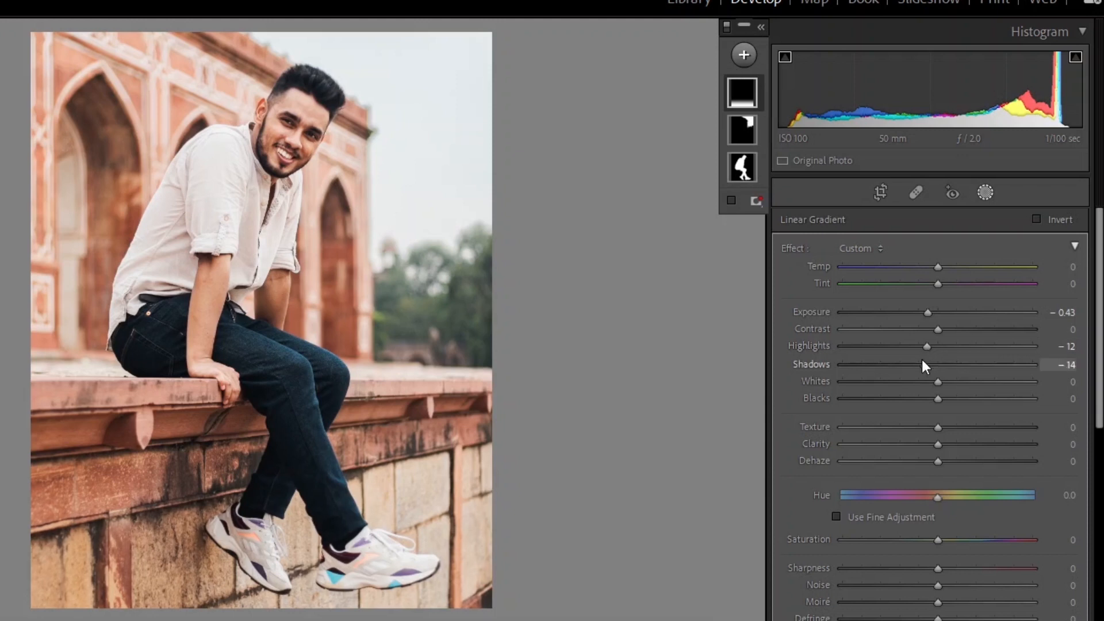
Step: Add a second Linear Gradient mask diagonally over the left side of the photo and lower its Exposure, Highlights and Shadows
click(744, 55)
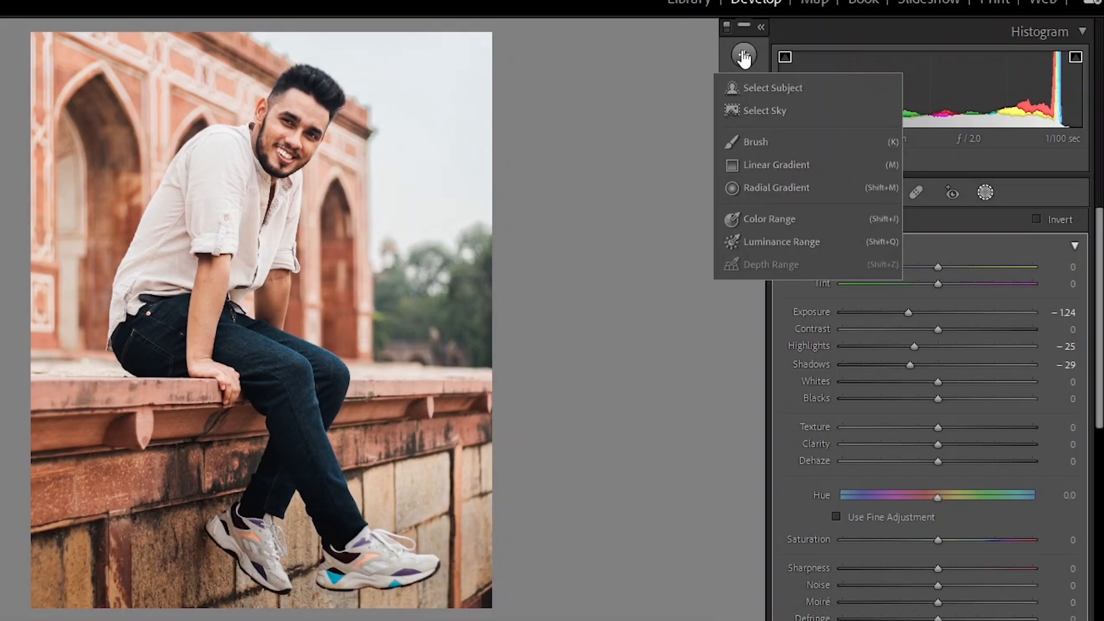
click(776, 164)
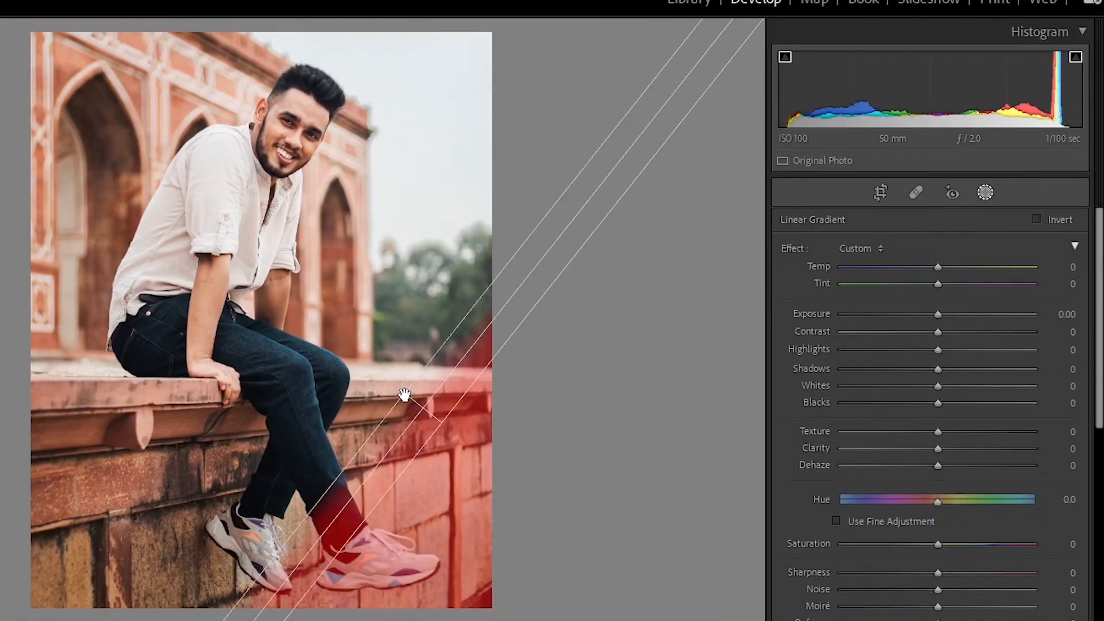
drag(404, 395, 372, 325)
drag(353, 412, 546, 361)
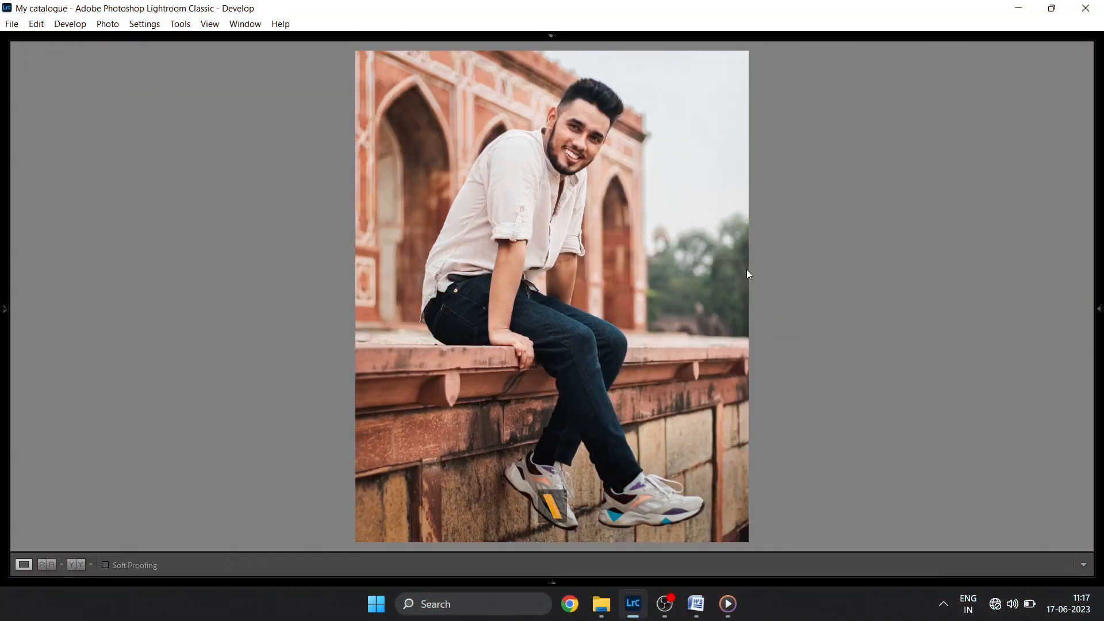
Step: Compare the before and after views of the edited photo
key(backslash)
key(backslash)
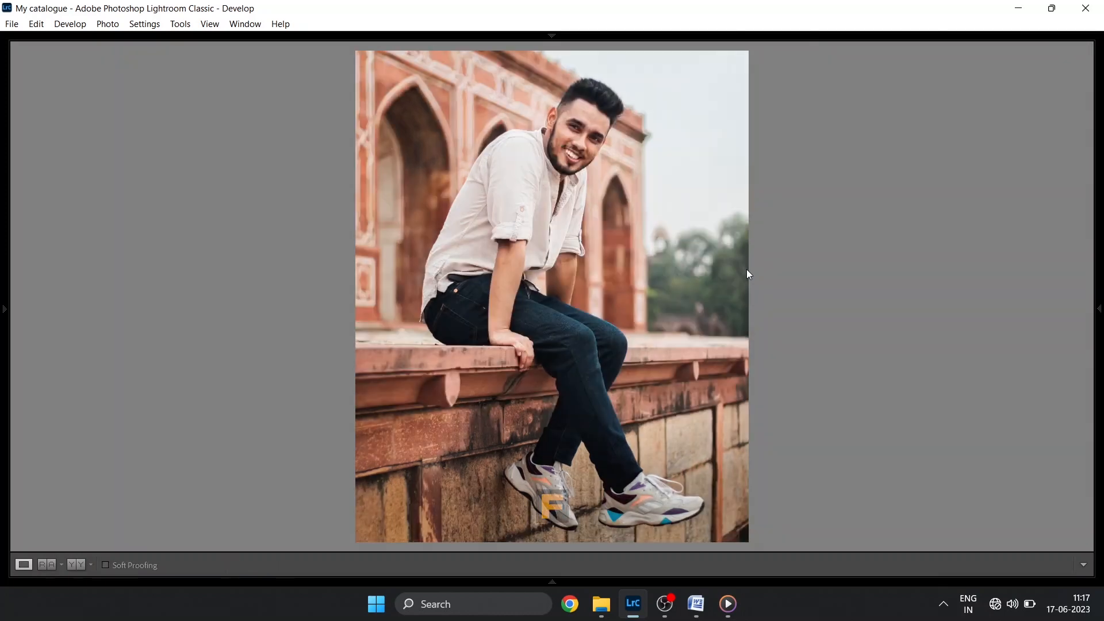